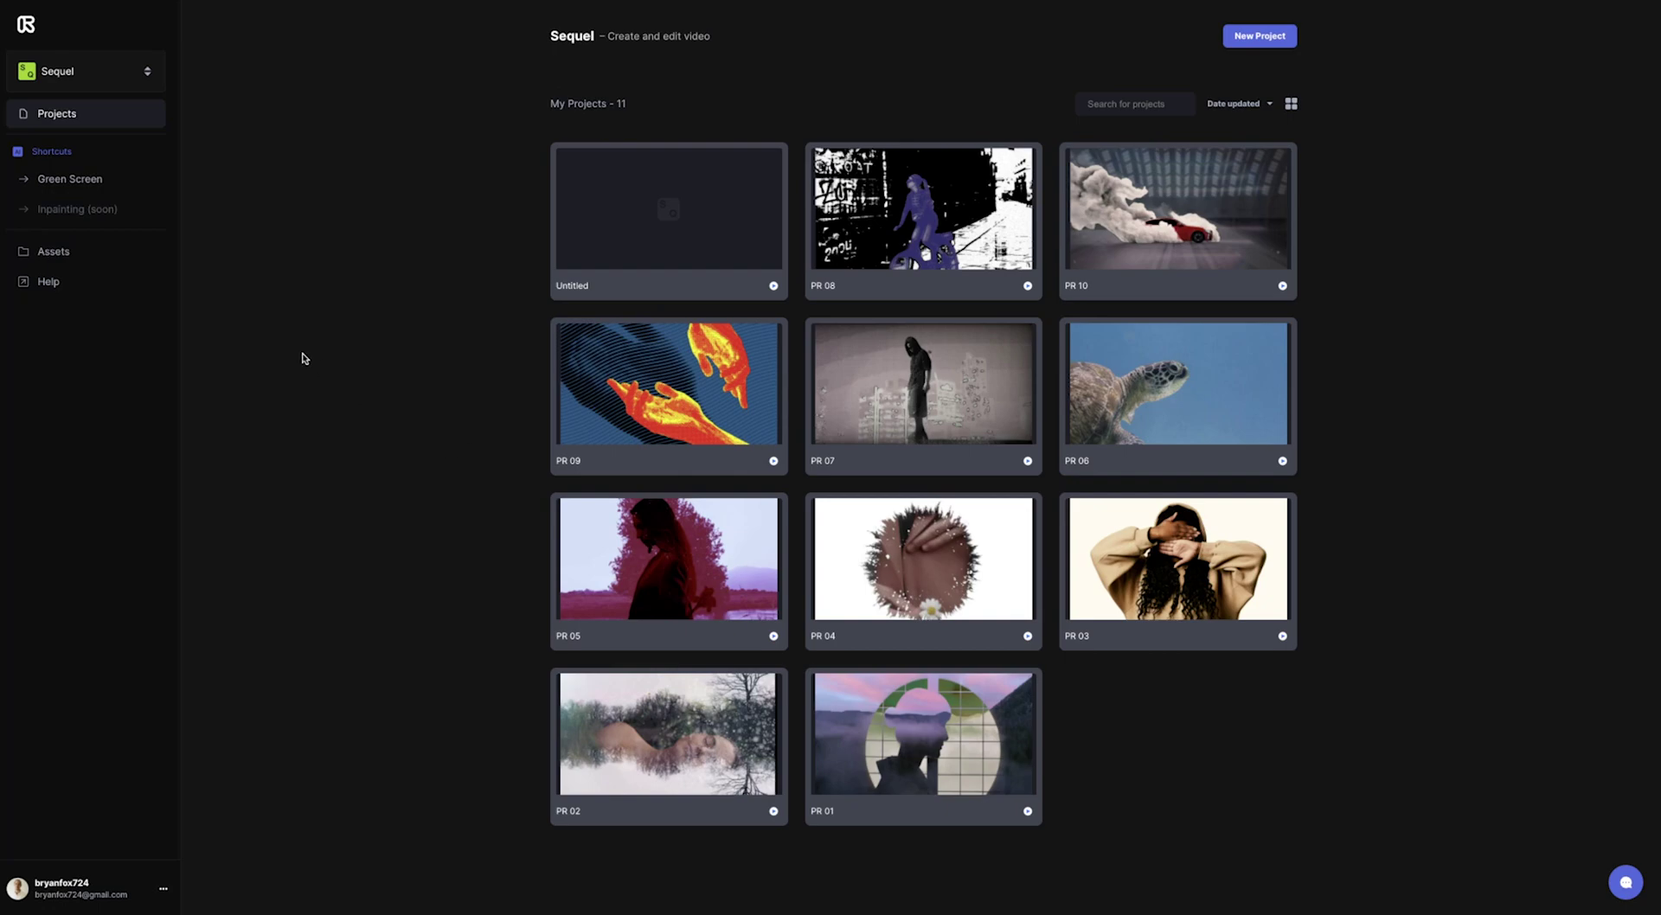
Step: Open Runway's Green Screen editor
left_click(85, 186)
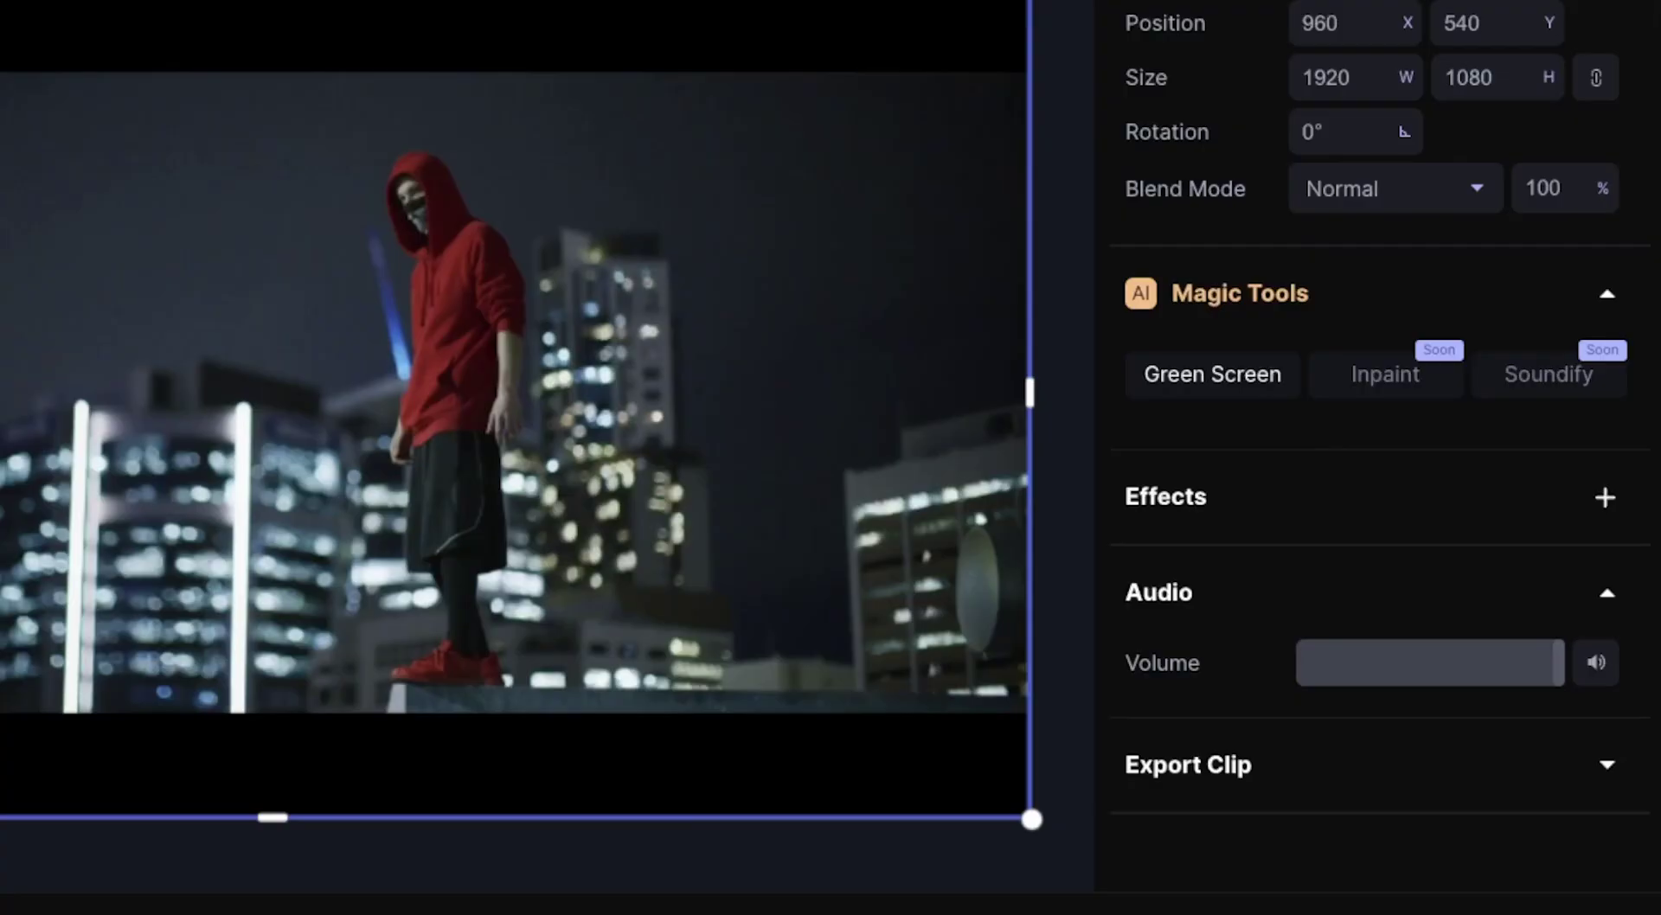
left_click(1261, 379)
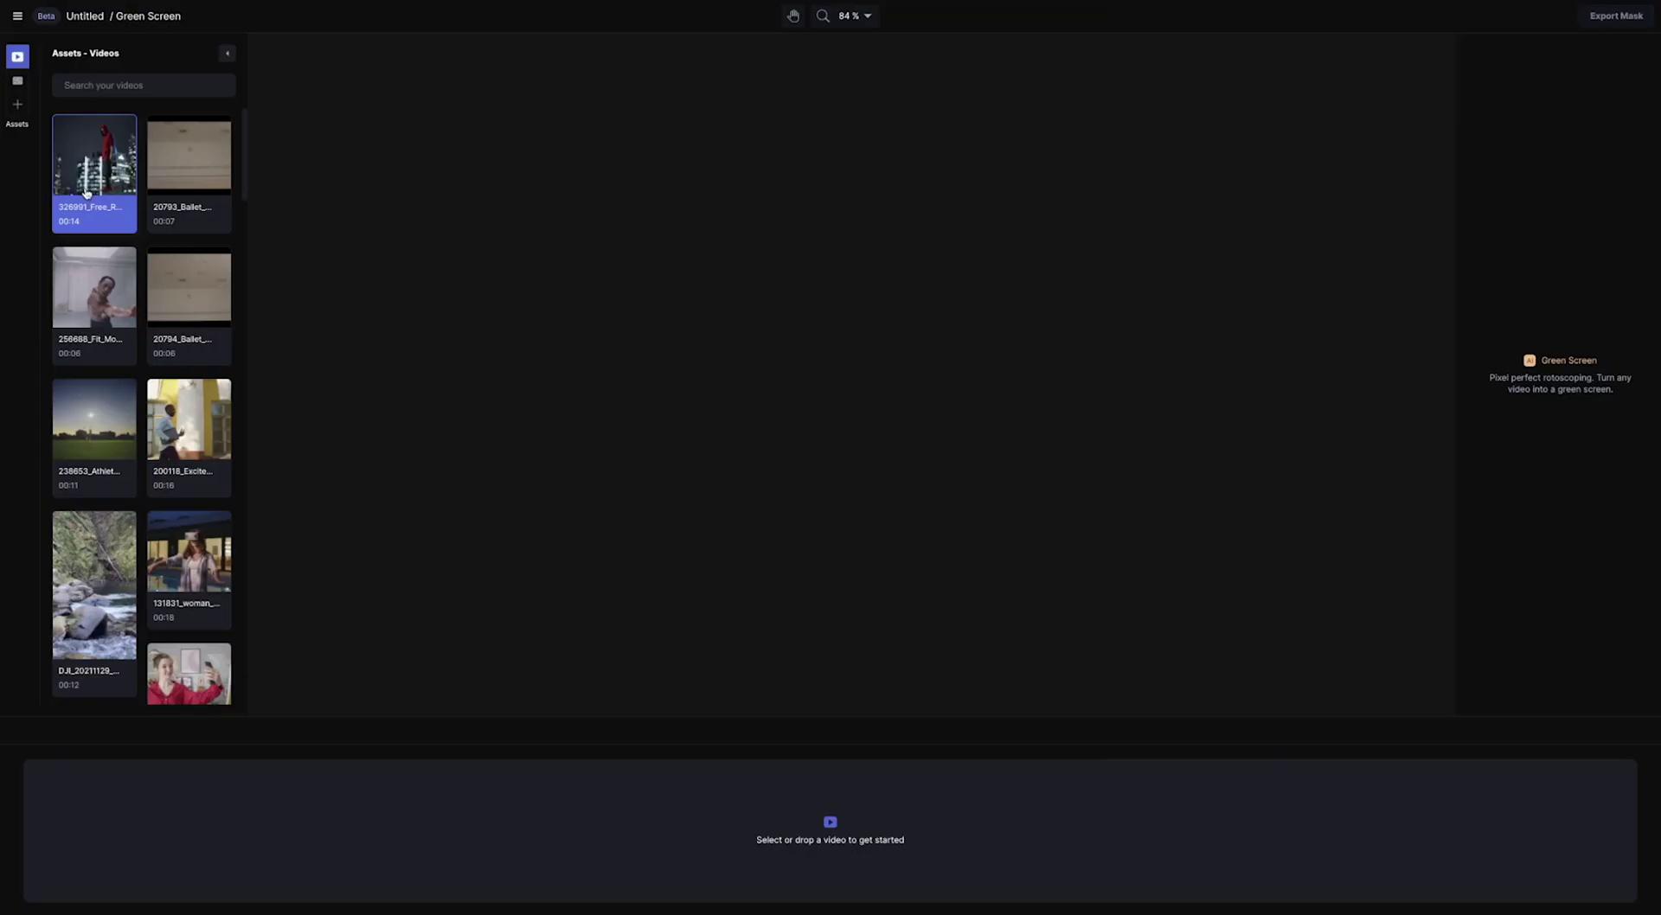
left_click(87, 192)
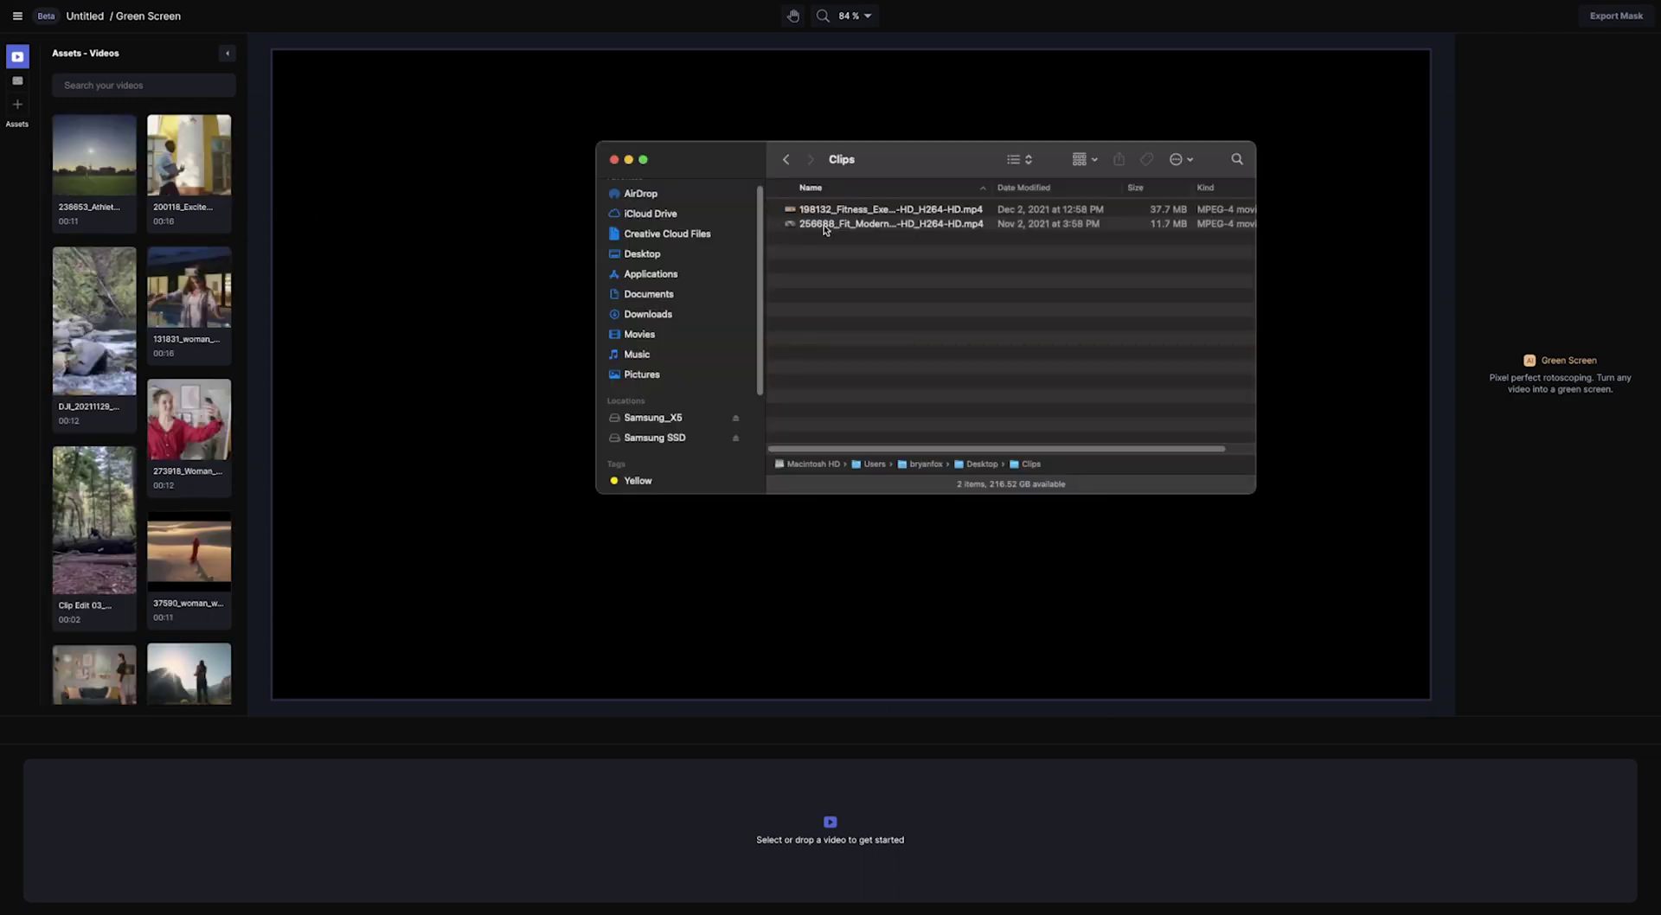
Step: Upload both MP4 clips from the Clips folder into Assets and place the 198132_Fitness_Exercise clip on the canvas
left_click(824, 226)
left_click(847, 213, "shift")
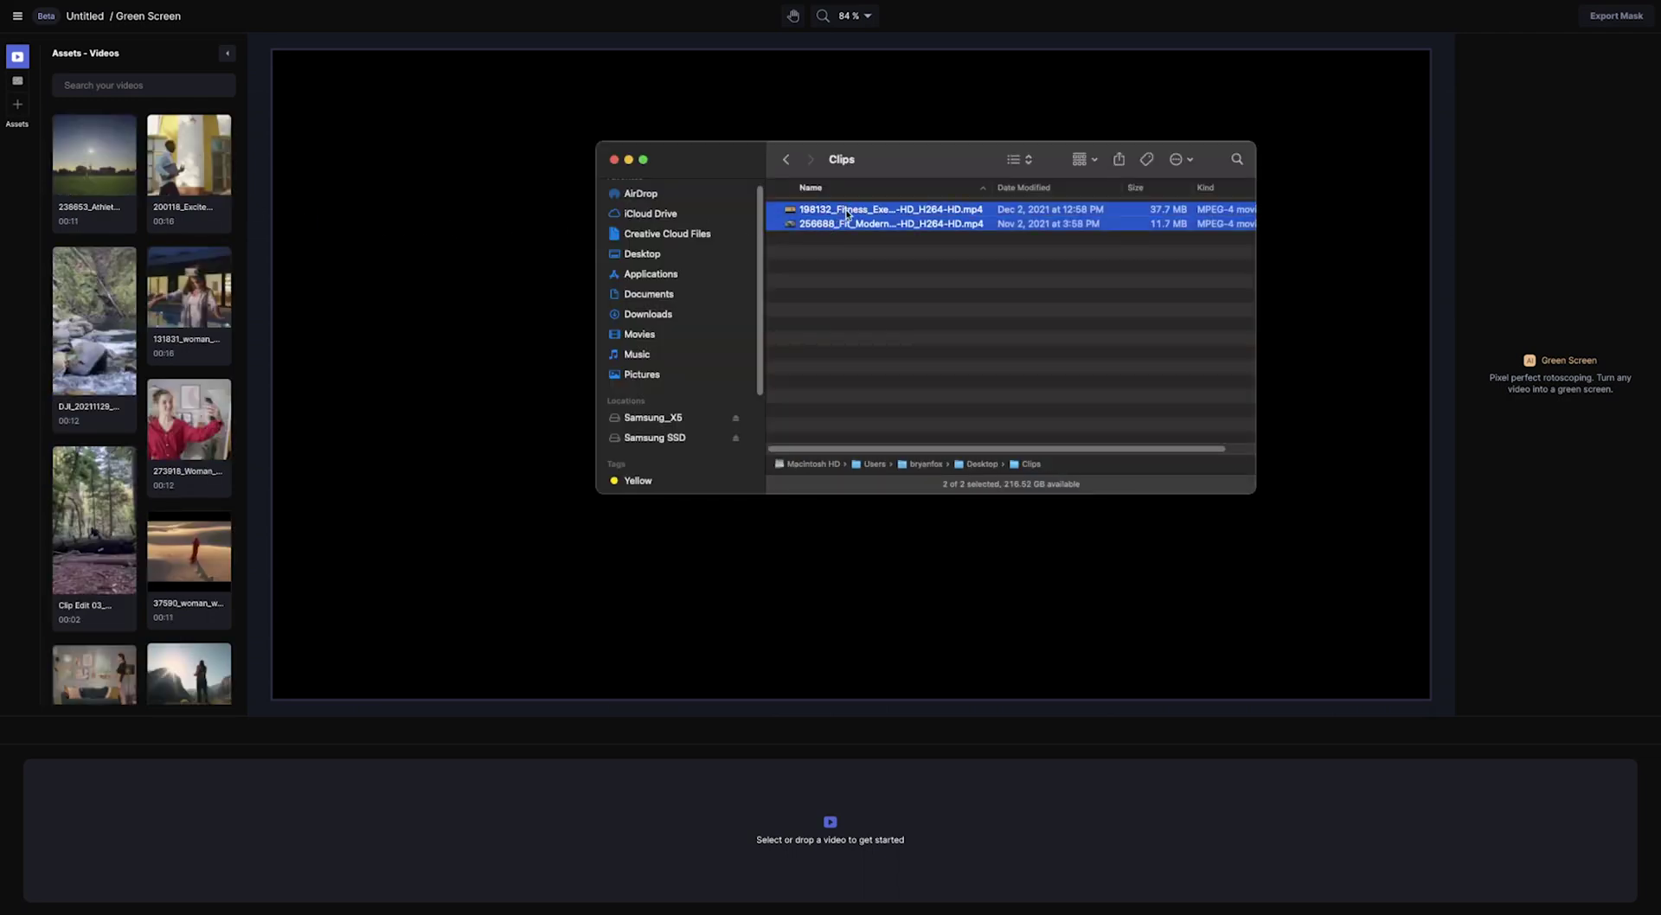
left_click_drag(847, 213, 122, 360)
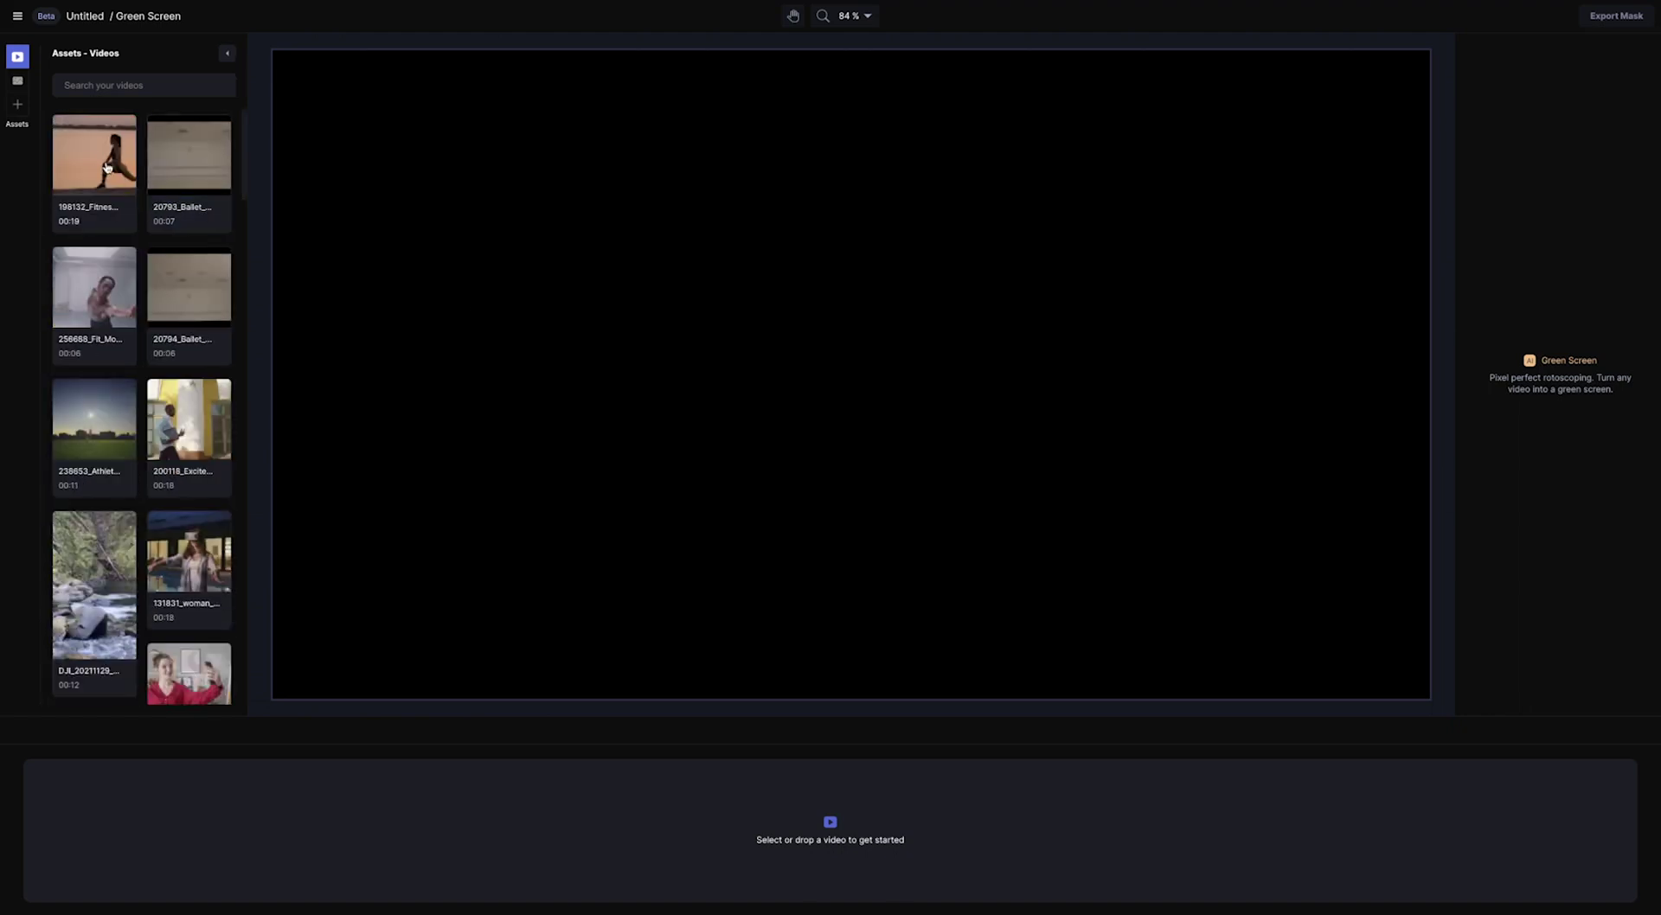
left_click_drag(123, 157, 586, 231)
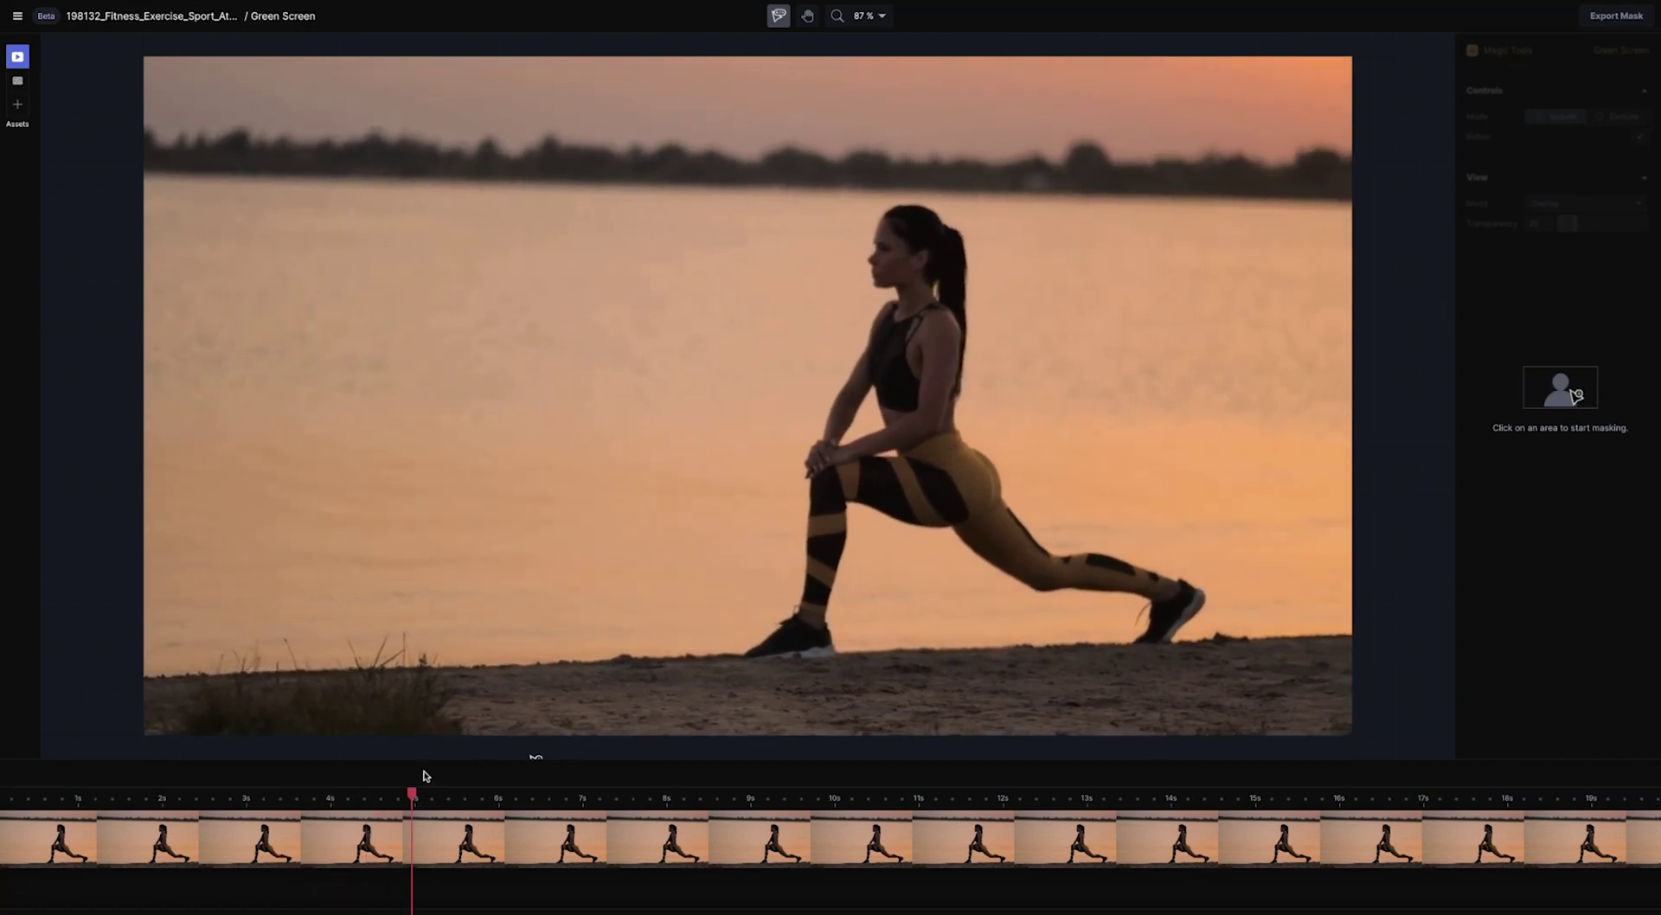
Step: Move the fitness clip's playhead back, then set it near the 5-second mark
left_click_drag(403, 793, 37, 793)
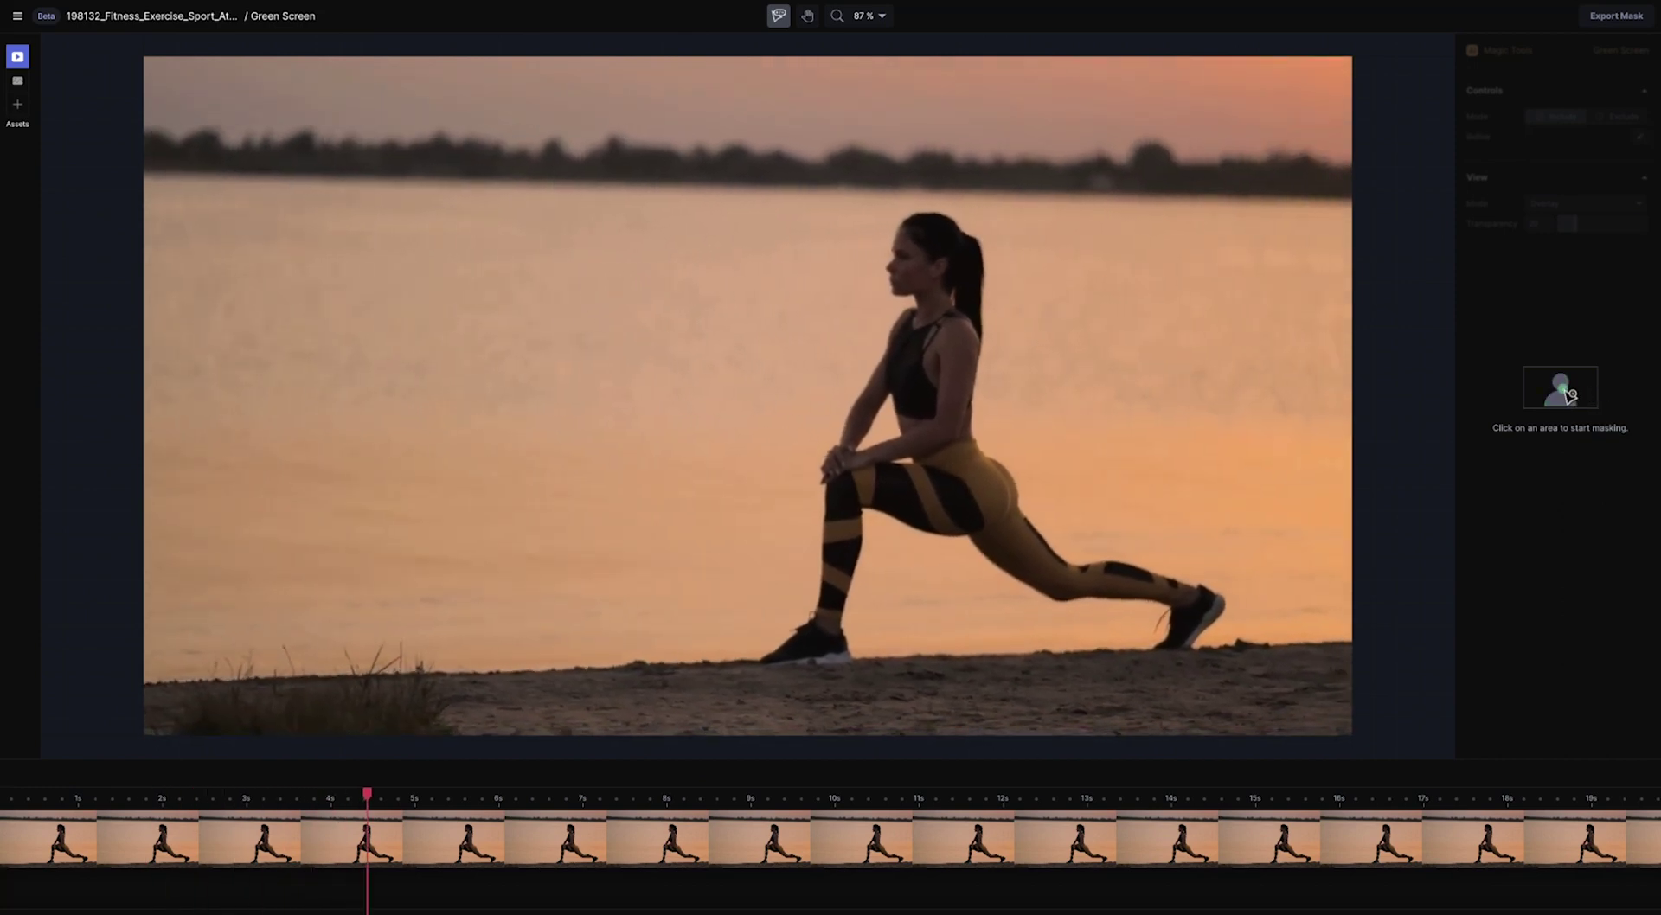
left_click(404, 794)
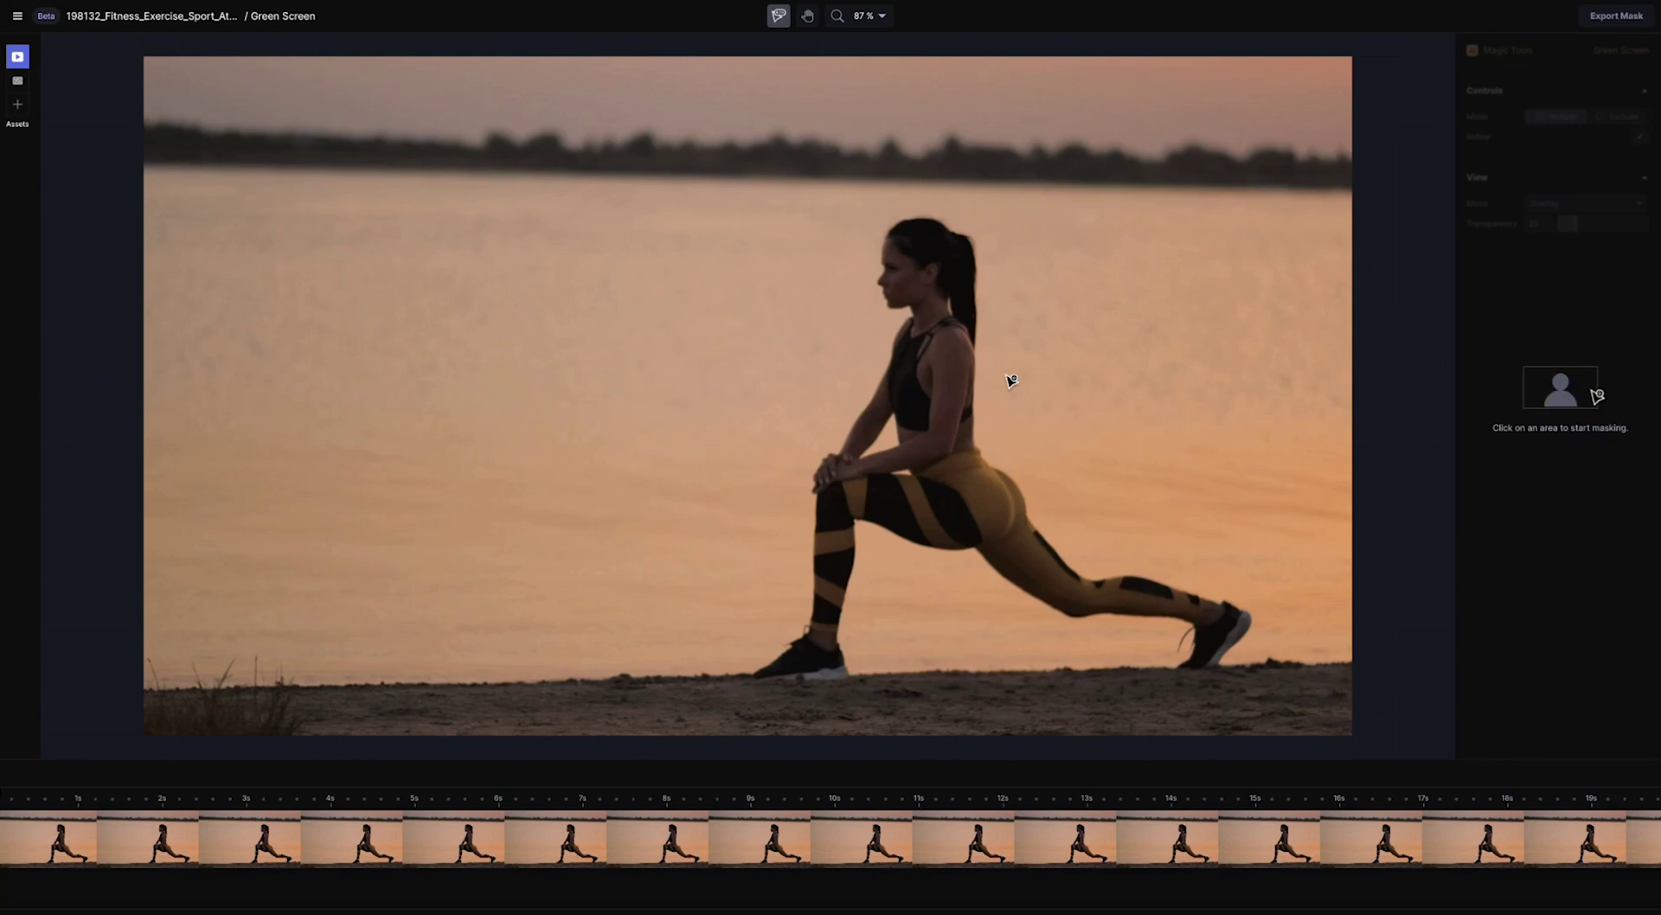
Step: Add include points on the stretching woman's leg, upper arm and head to build her mask
left_click(1063, 585)
left_click(947, 406)
left_click(926, 243)
left_click(1064, 585)
left_click(947, 407)
left_click(925, 243)
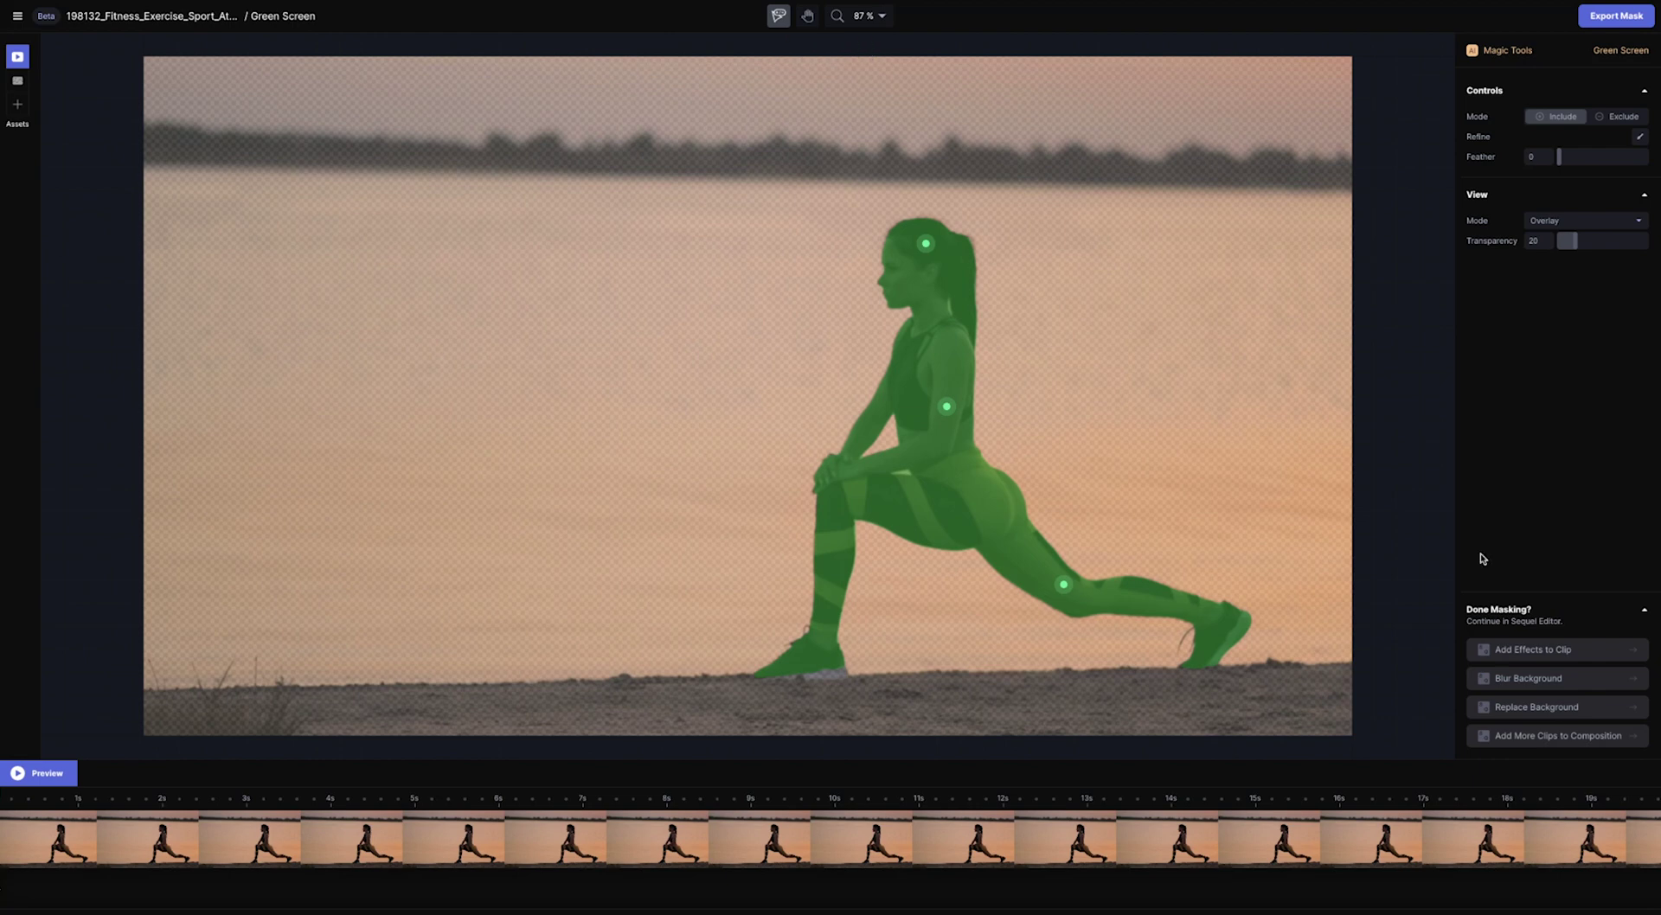
Step: Preview the mask, exclude the background gap under her arm, and enable the Refine brush
left_click(11, 775)
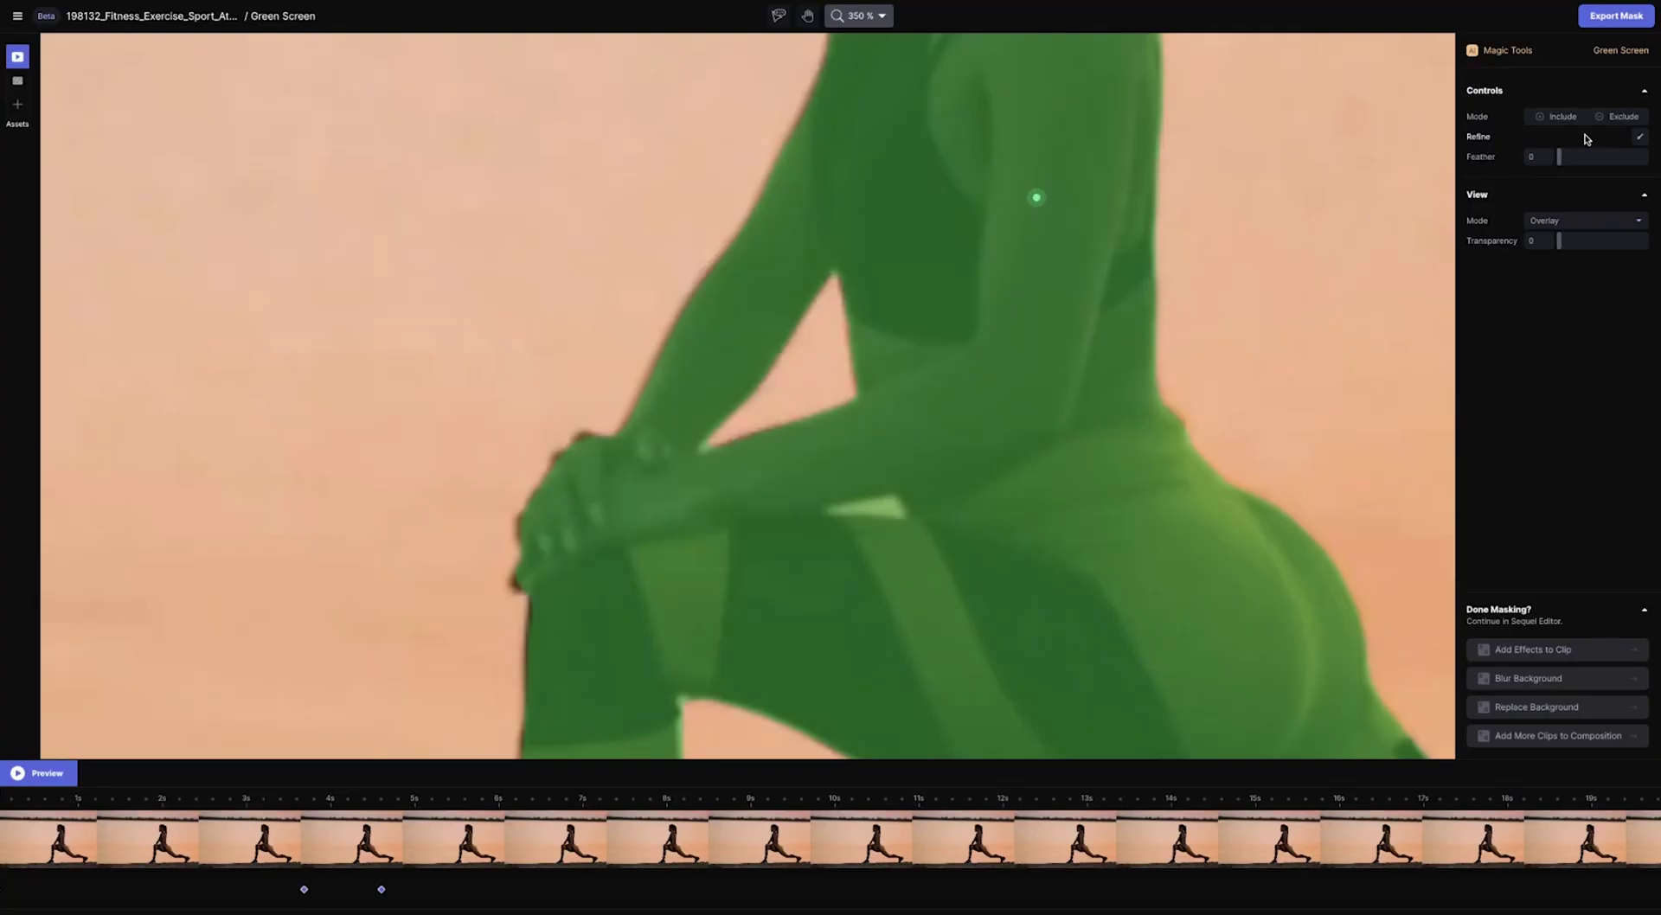
left_click(1618, 116)
left_click(872, 509)
key("shift+1")
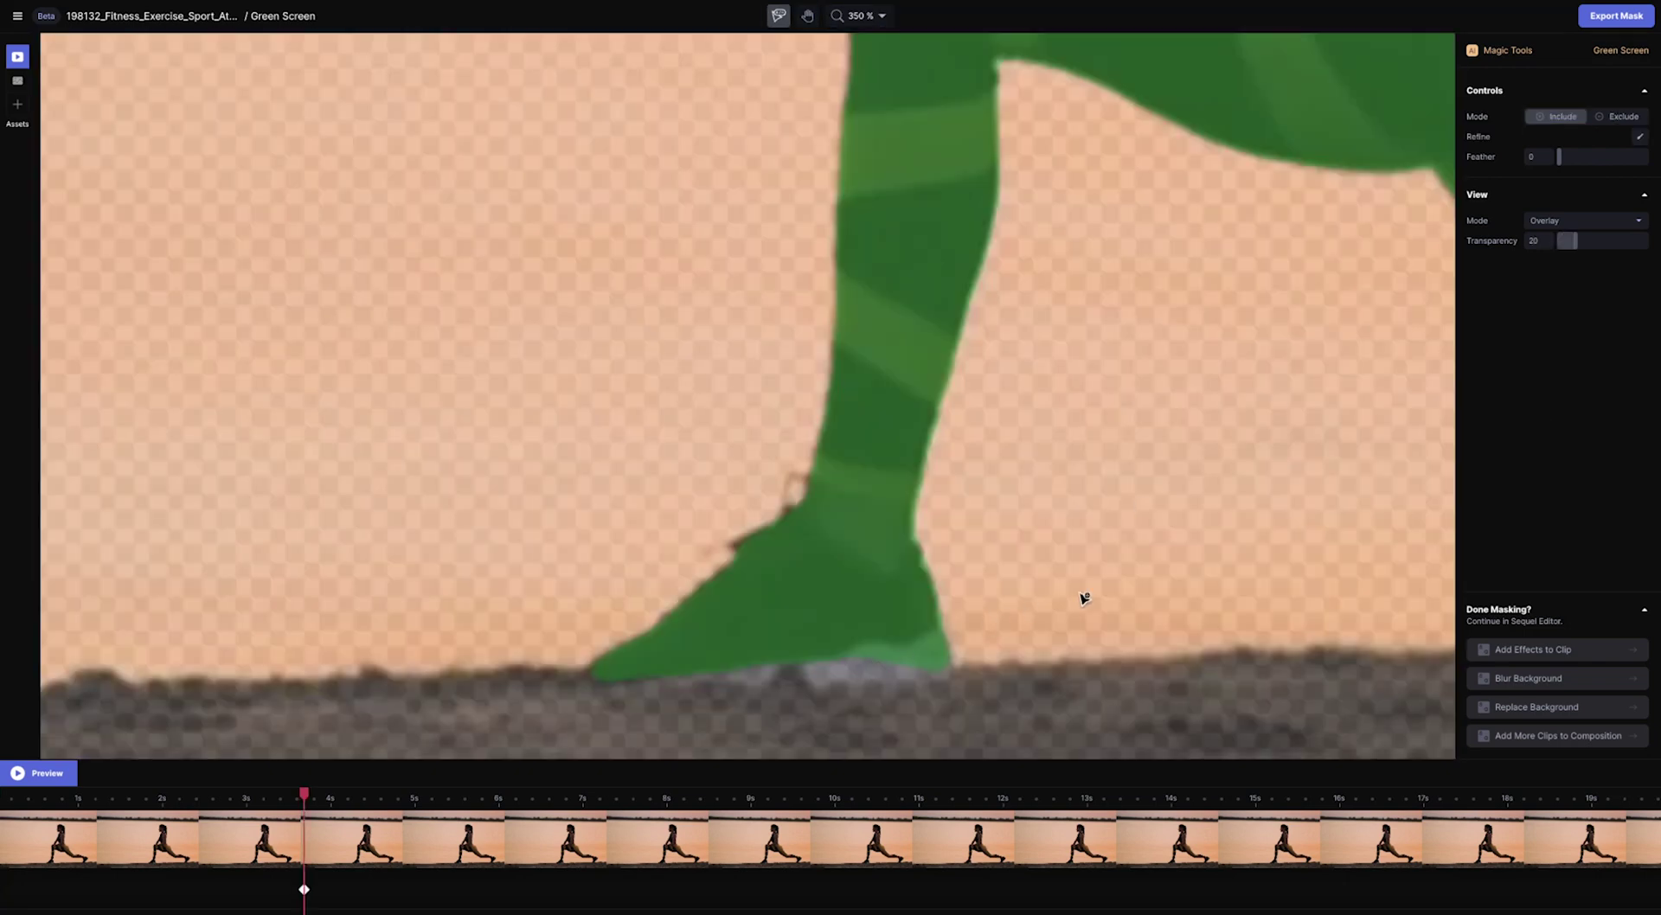
left_click(1640, 137)
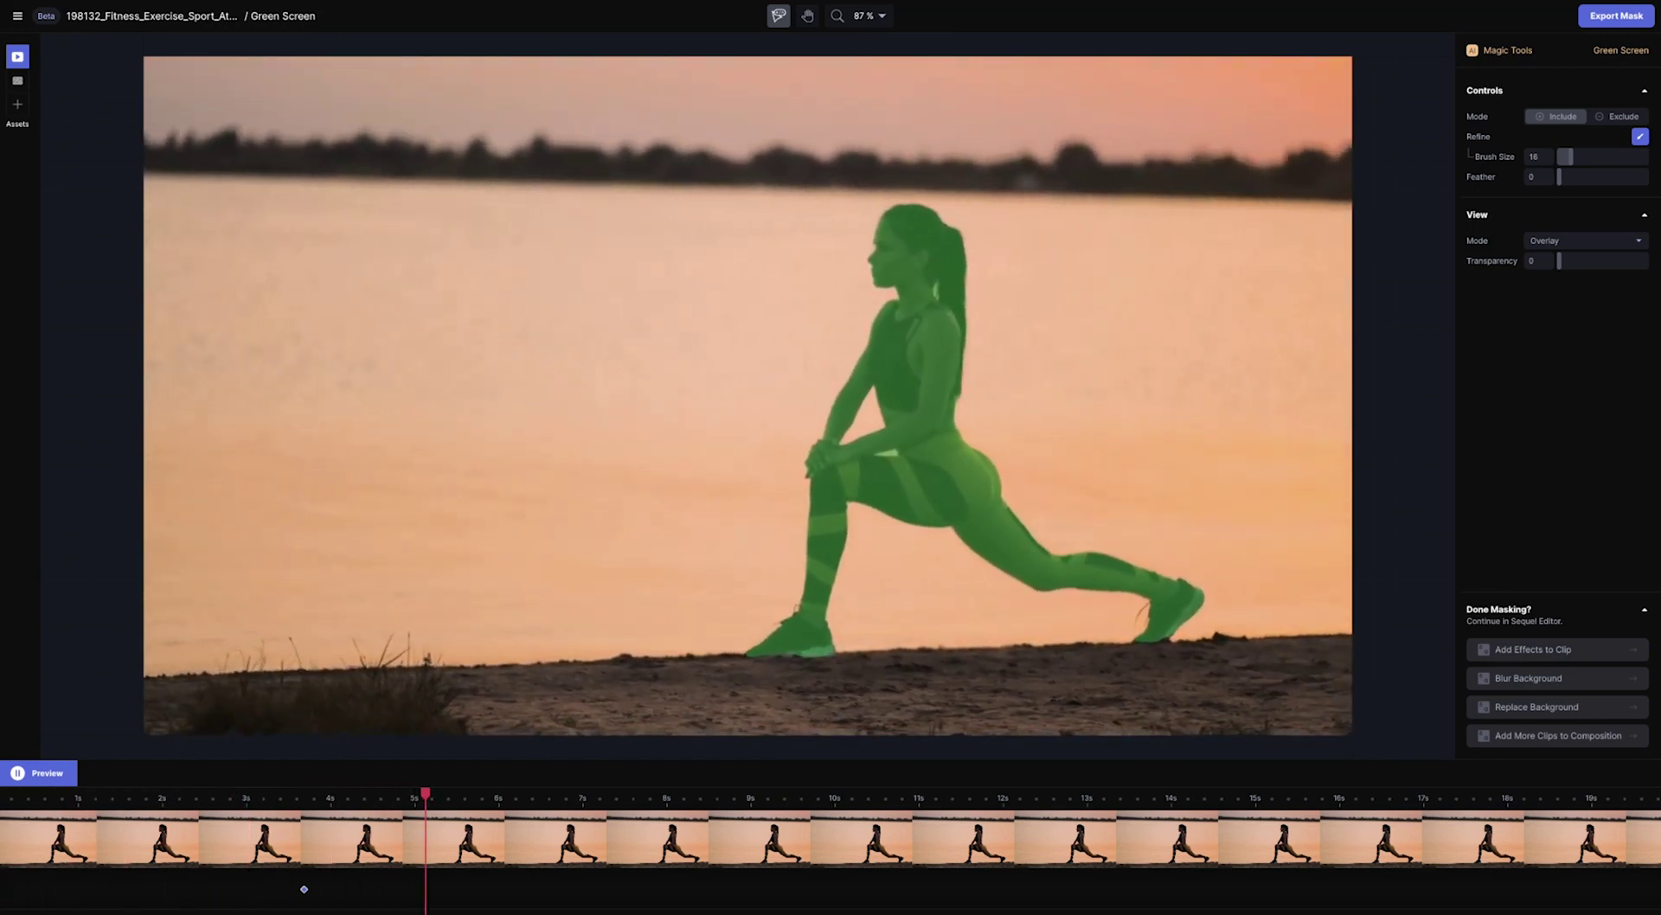
left_click(329, 796)
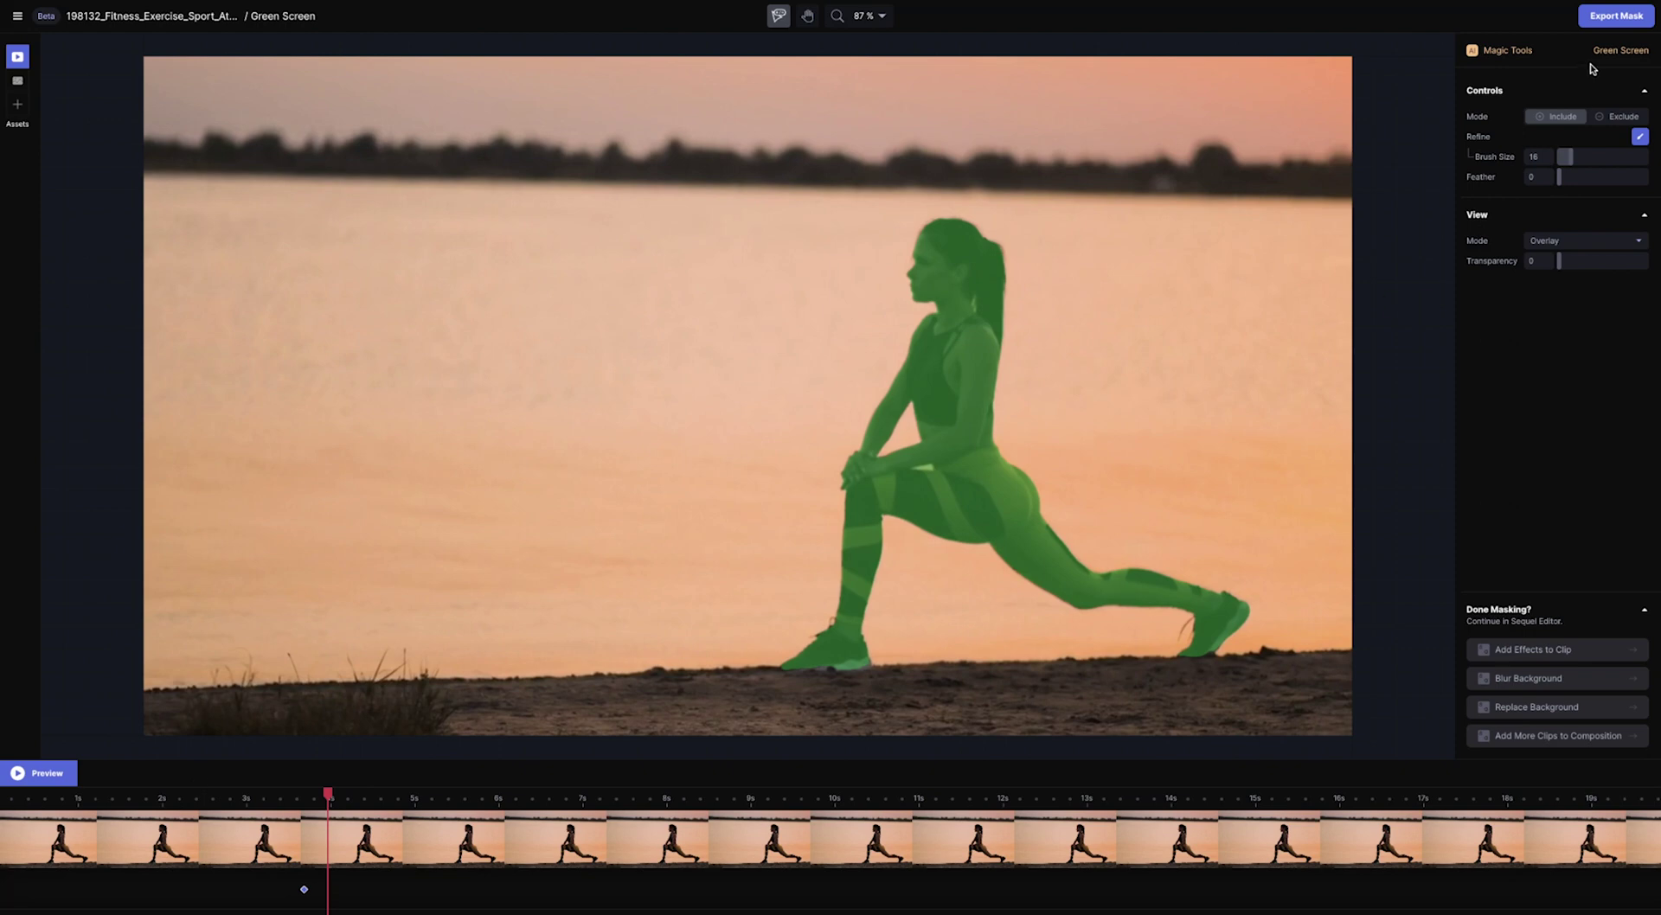
Step: Set up the mask export named Stretching, leaving alpha-only off and choosing PNG sequence format
left_click(1615, 18)
type("Stretching")
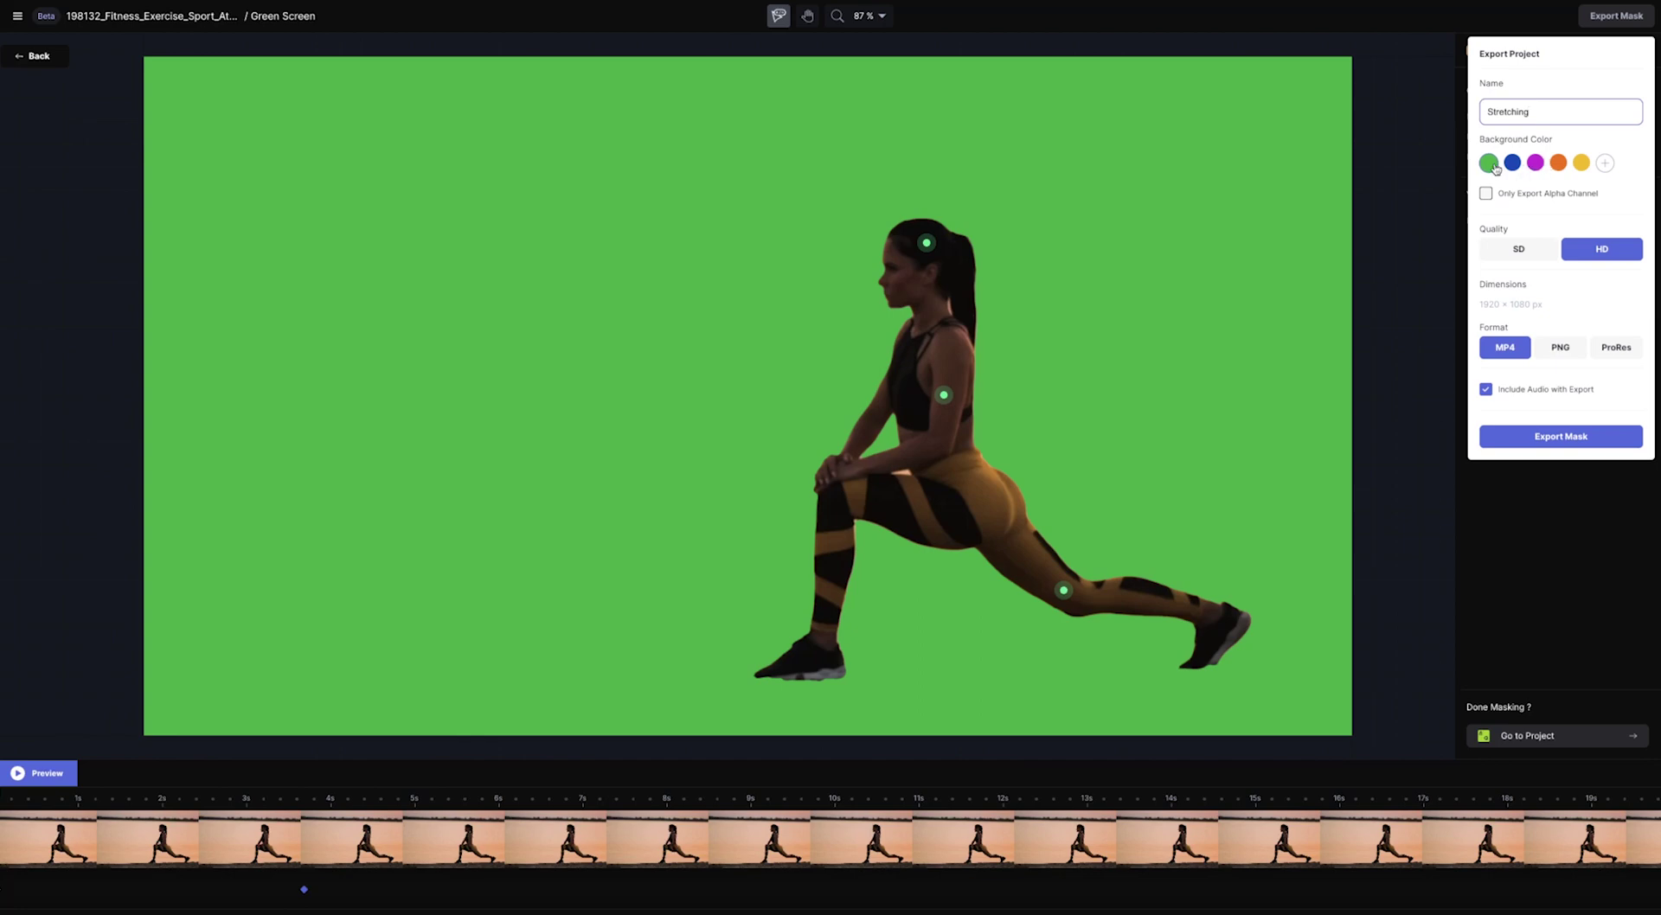
left_click(1486, 194)
left_click(1487, 194)
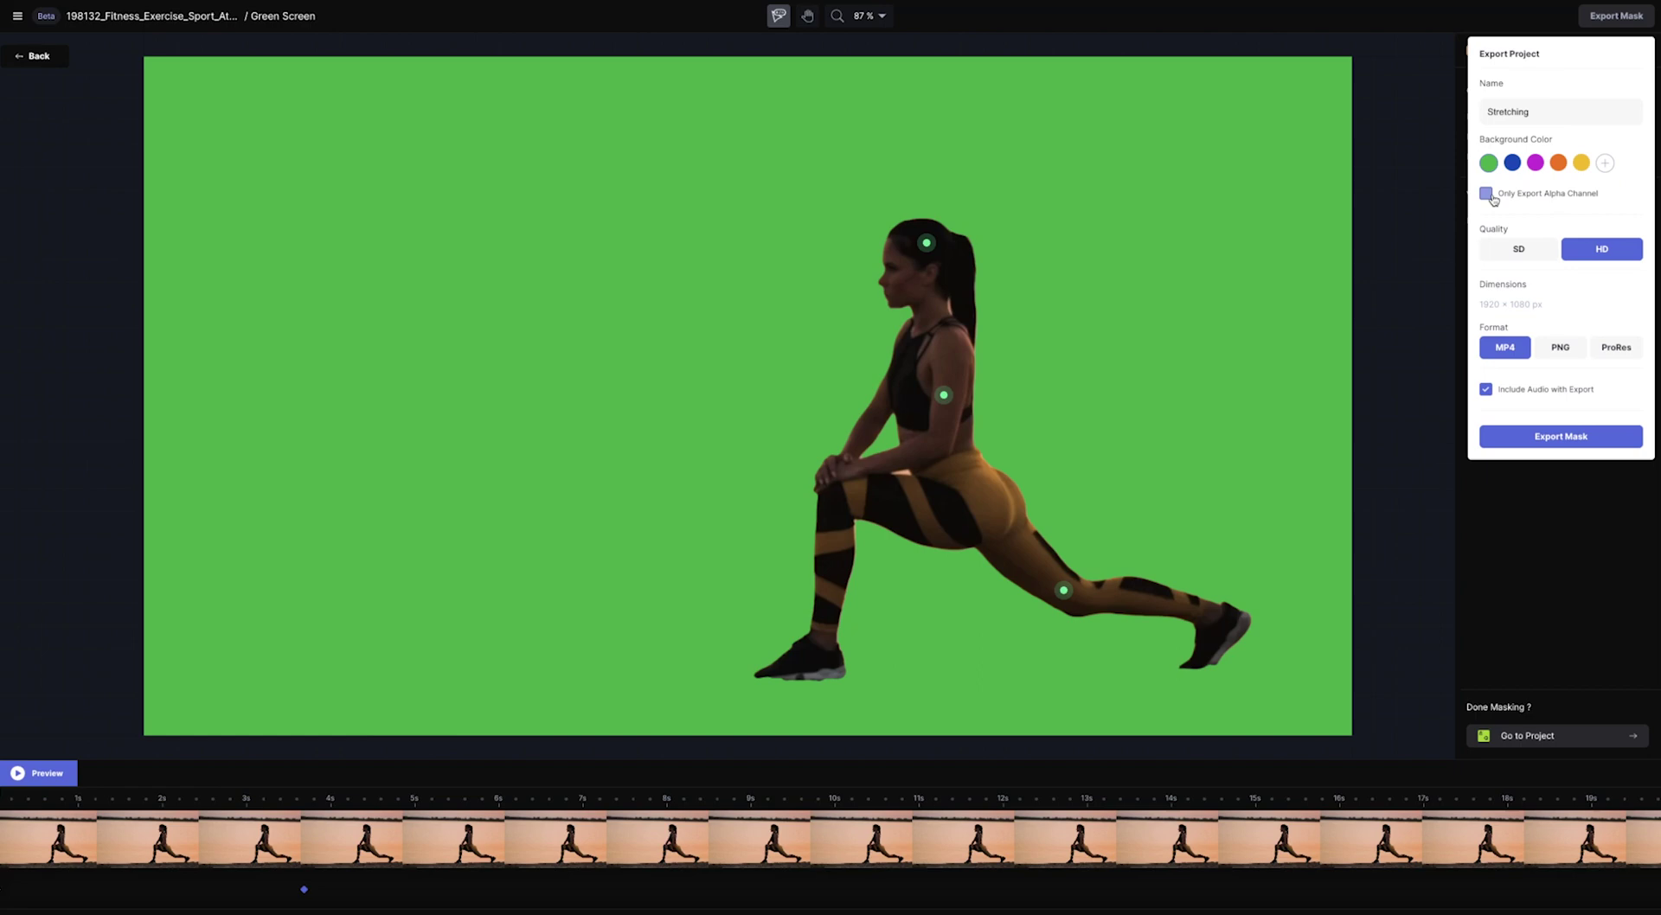
left_click(1552, 349)
left_click(1630, 350)
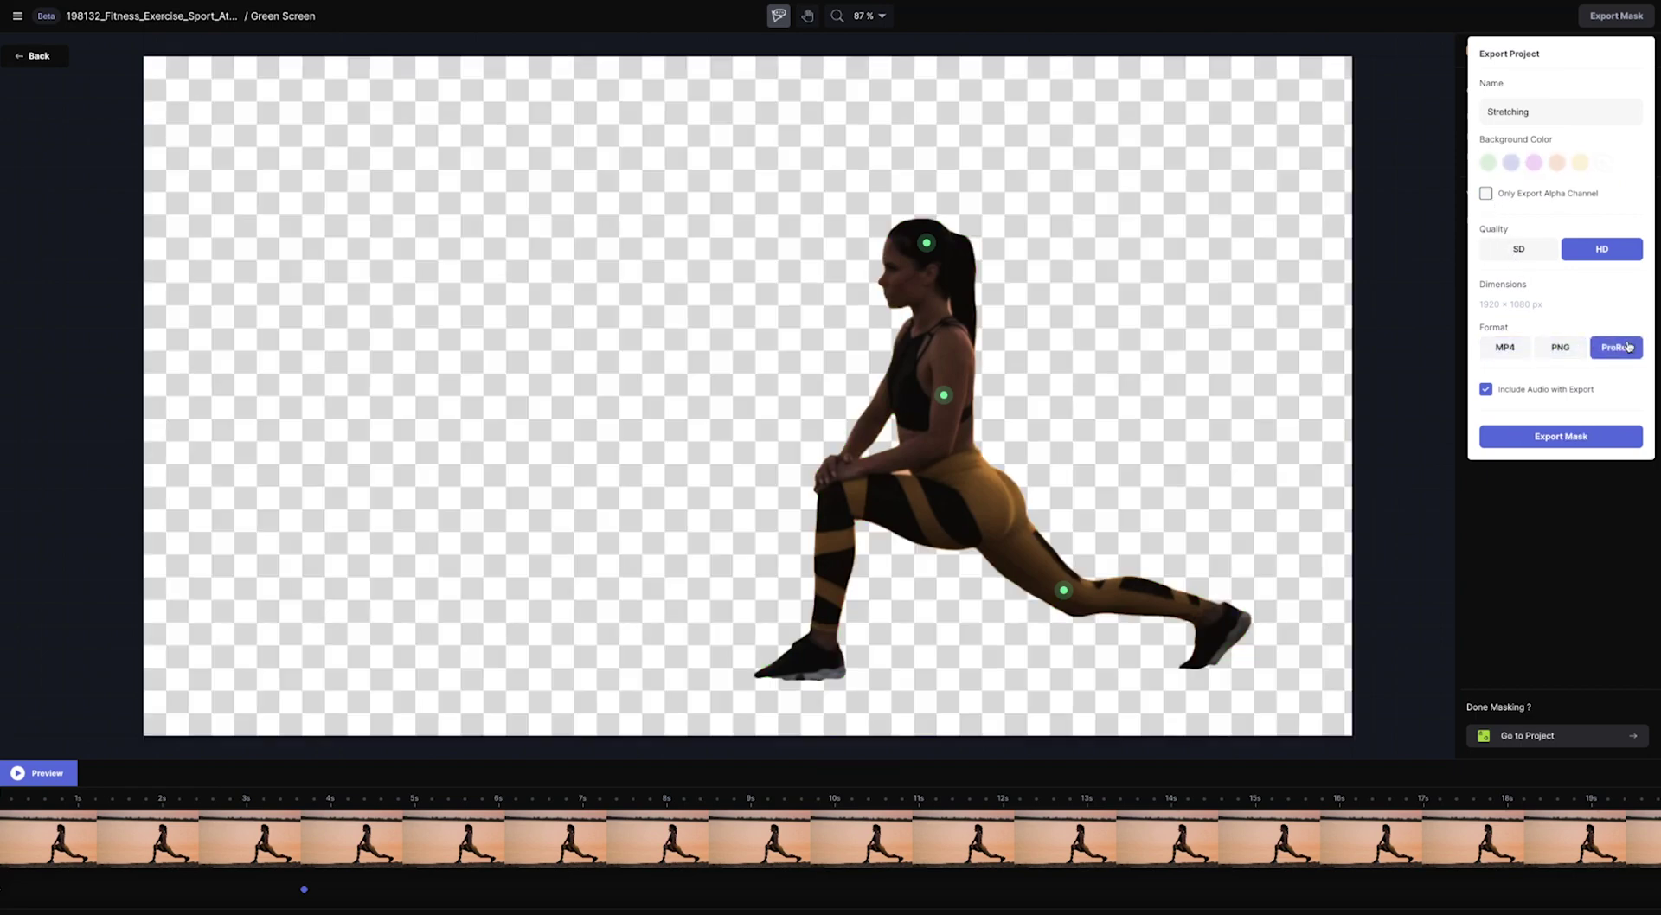
left_click(1562, 350)
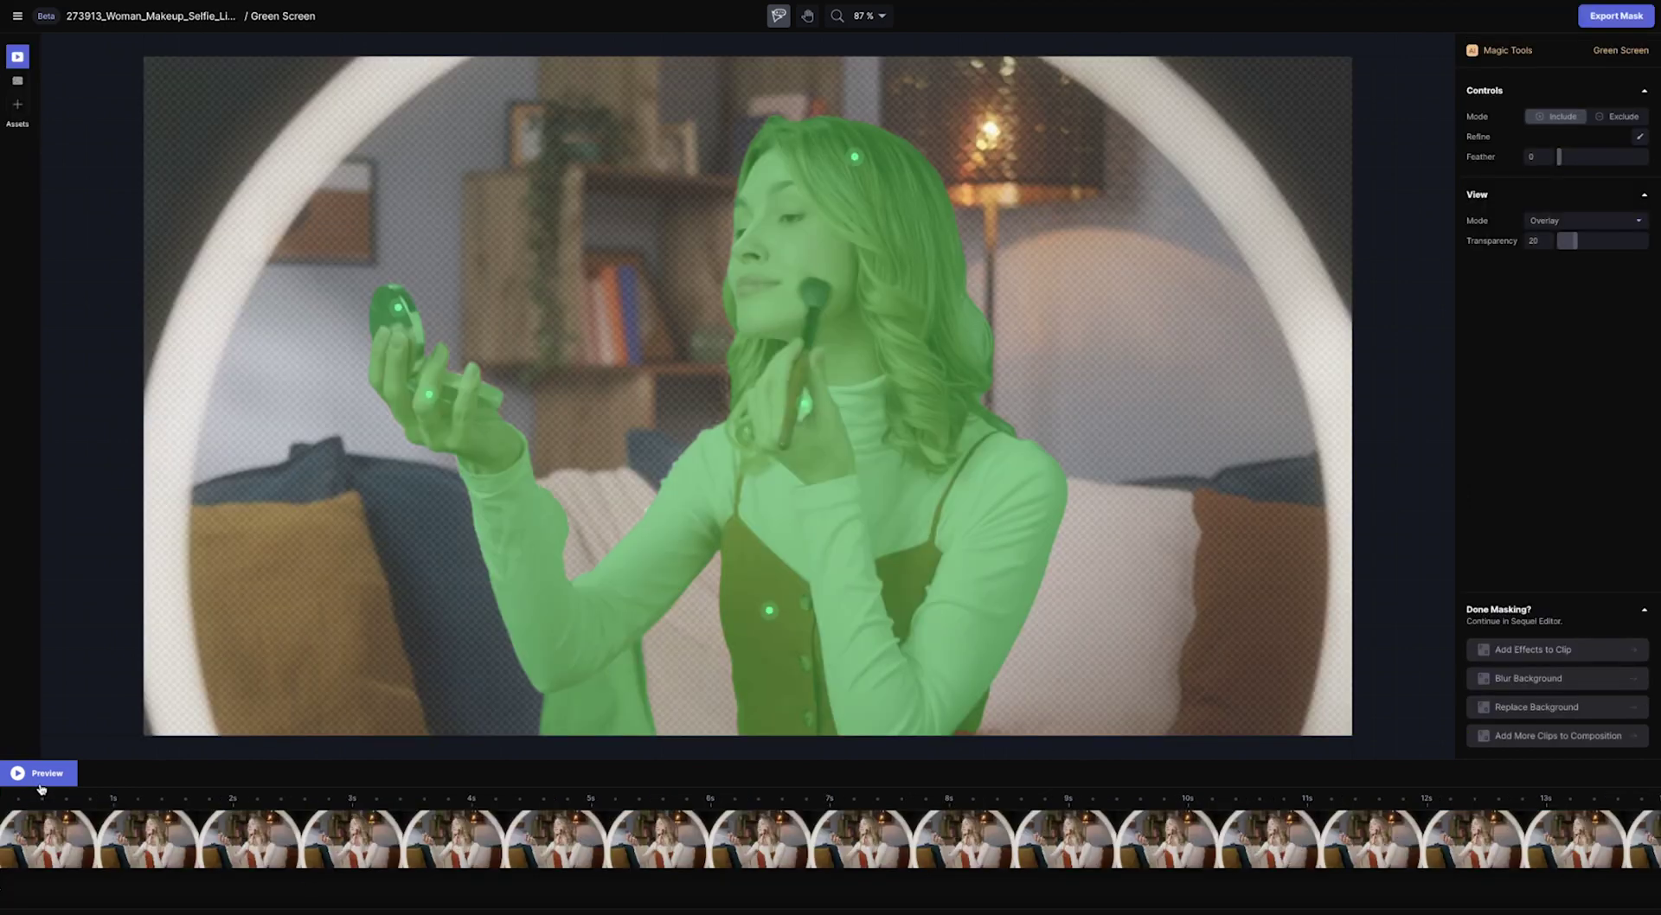
Step: Pause the makeup clip near 1.9 s and exclude stray patches beside her waist and arm
left_click(19, 784)
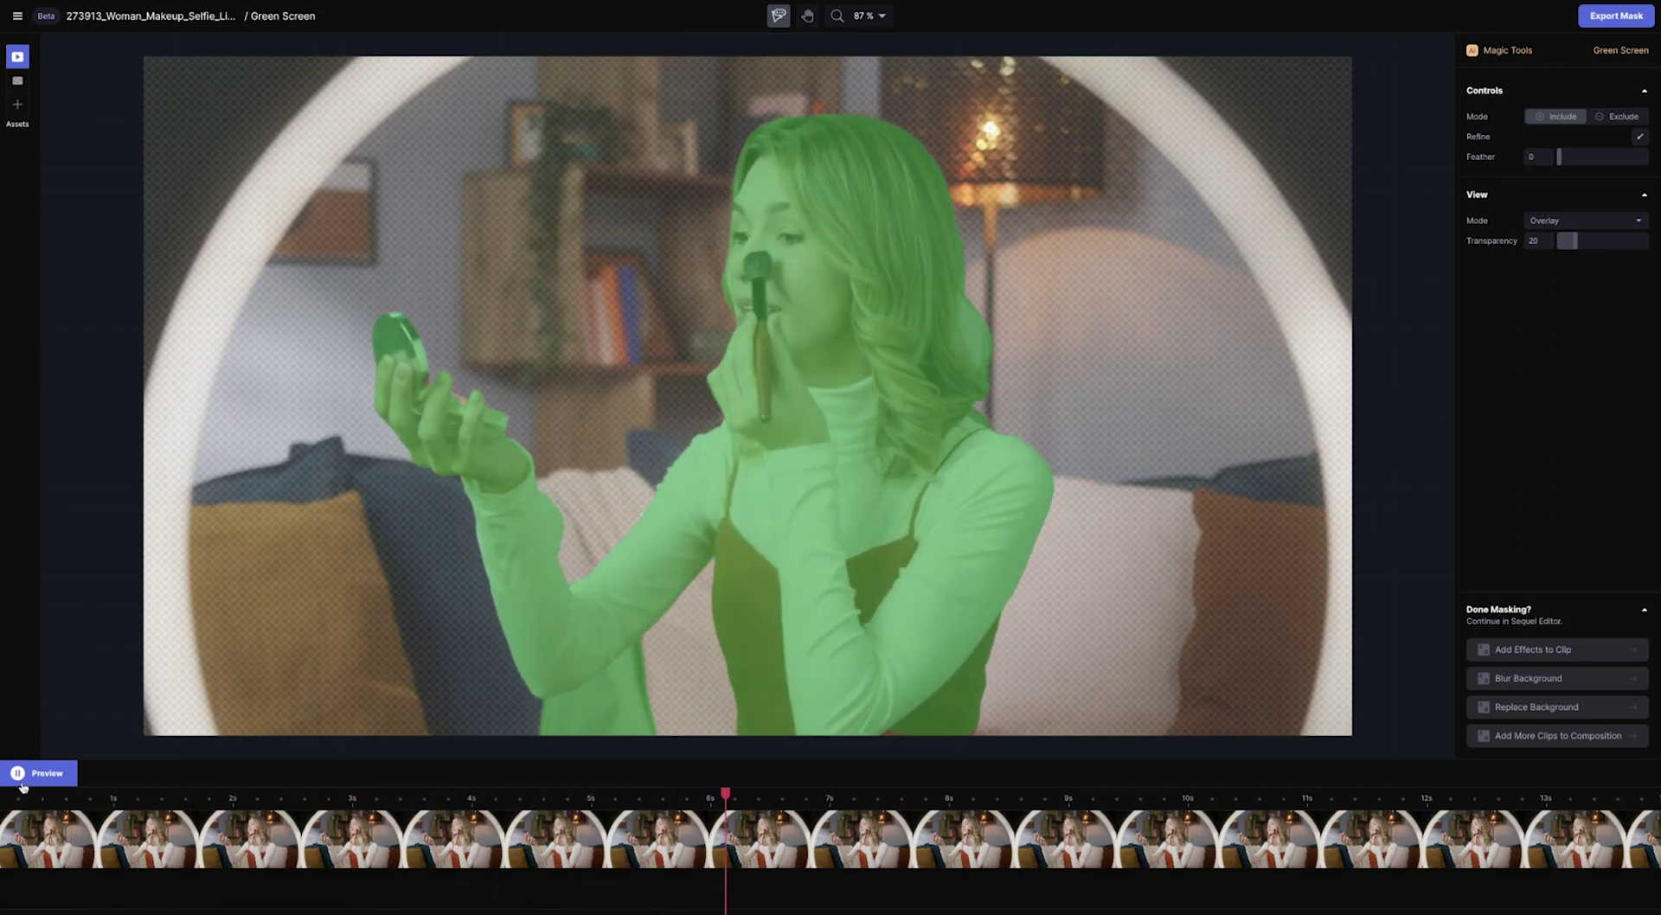
left_click(21, 779)
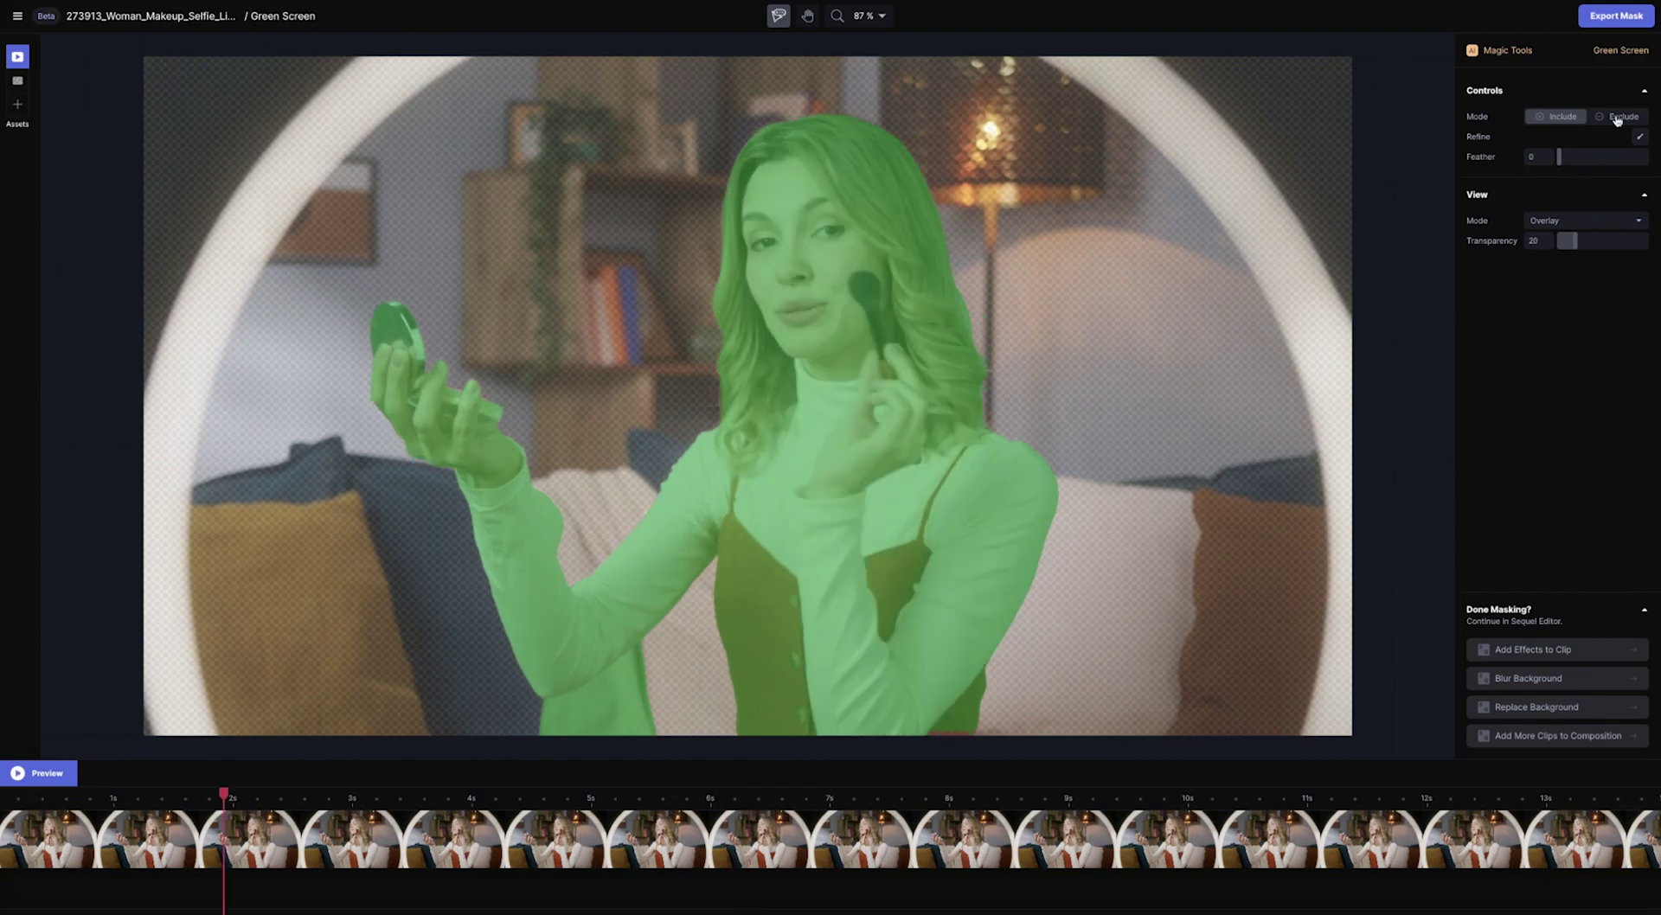
left_click(1616, 116)
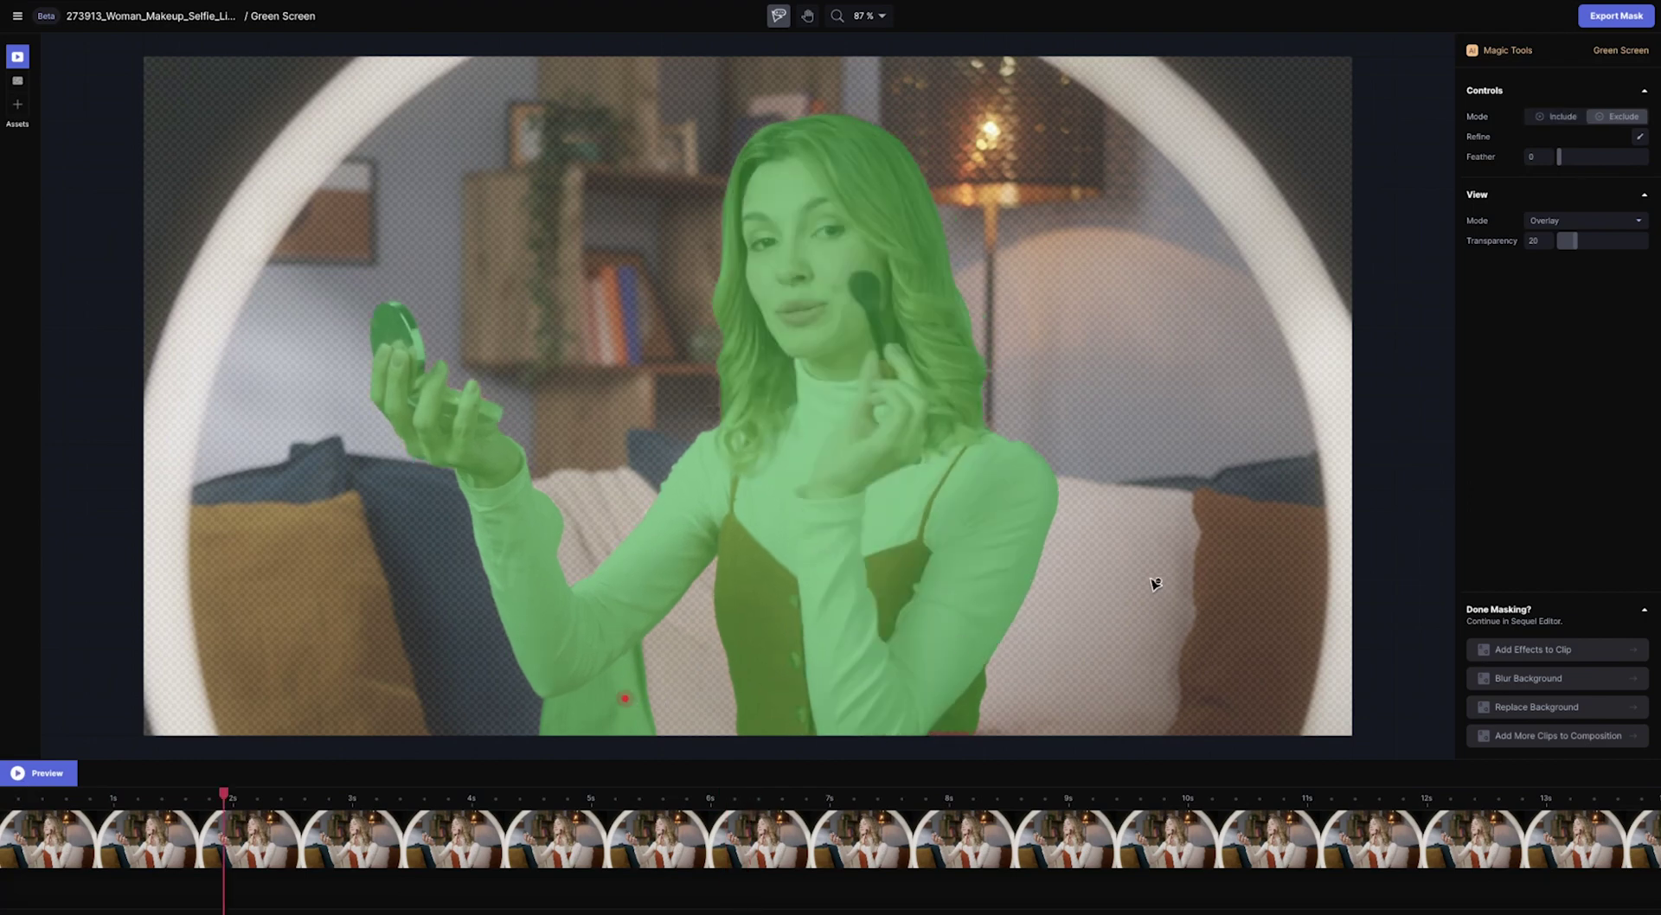
left_click(625, 697)
left_click(1563, 116)
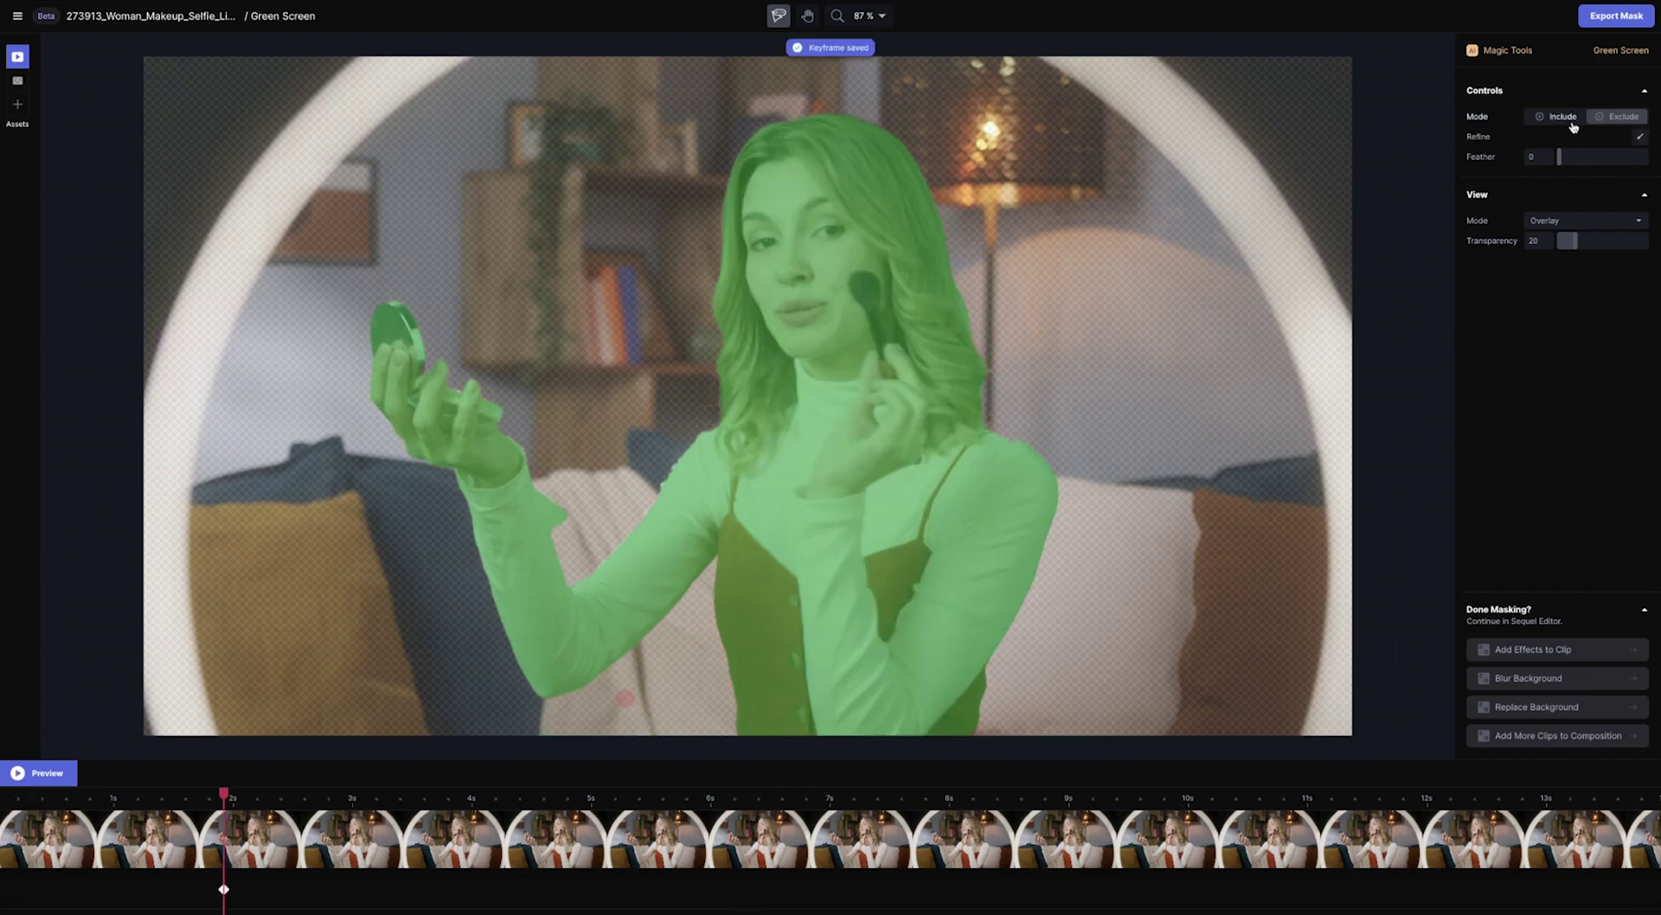
left_click(558, 512)
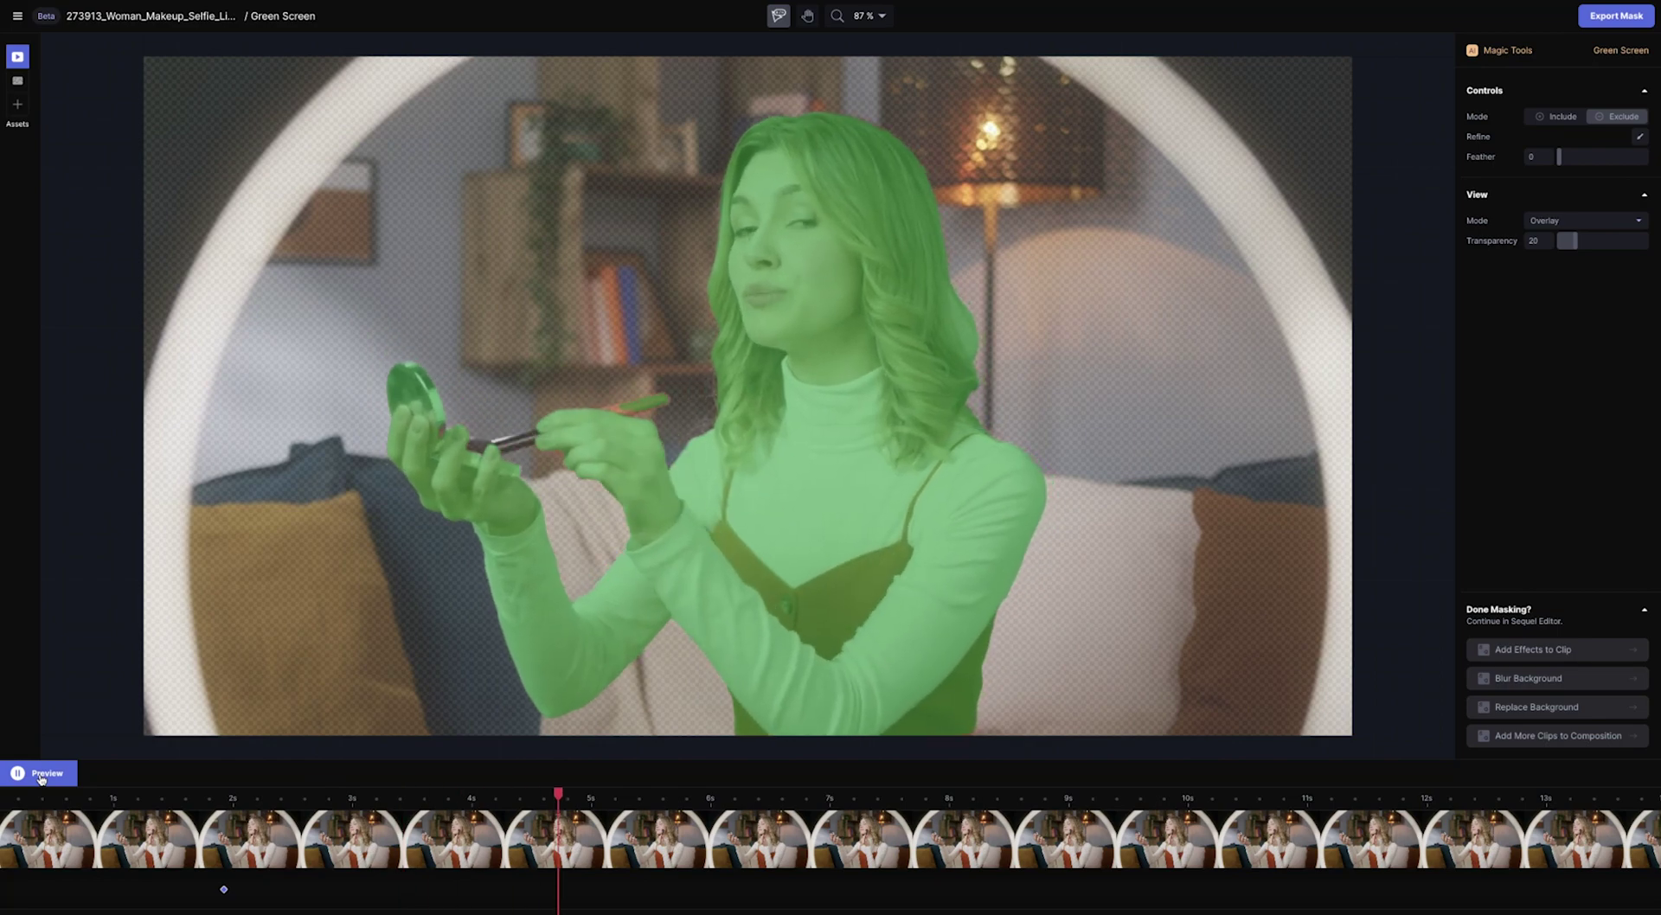
left_click(479, 800)
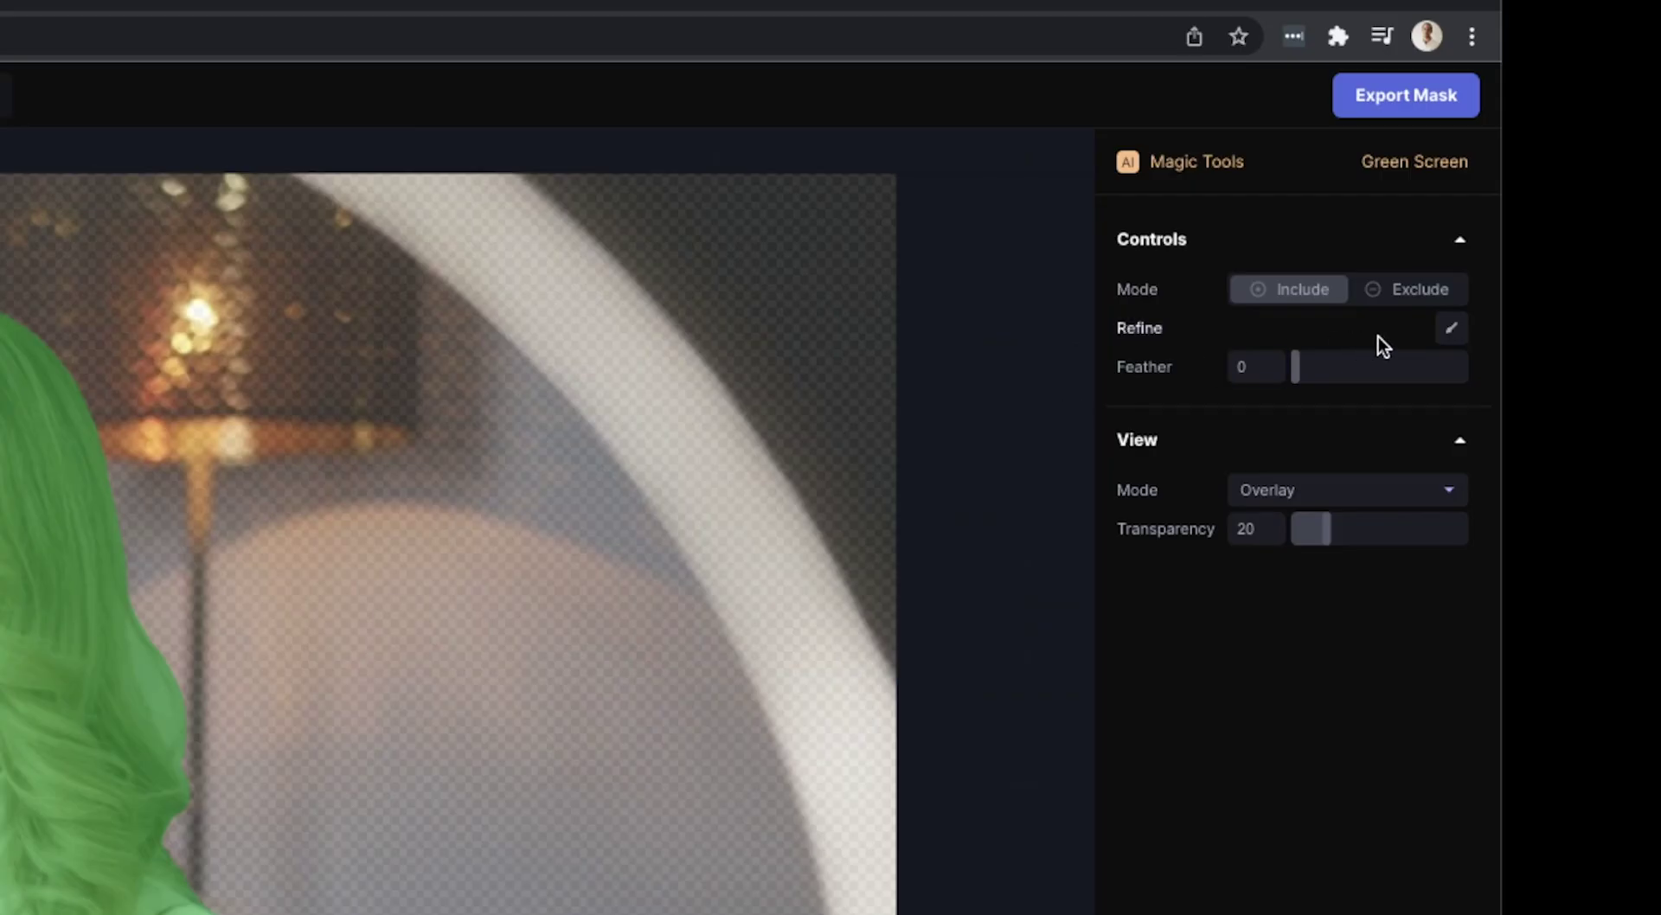
Step: Zoom in, set the Refine brush to size 35 and paint the lipstick into the mask
left_click(1451, 329)
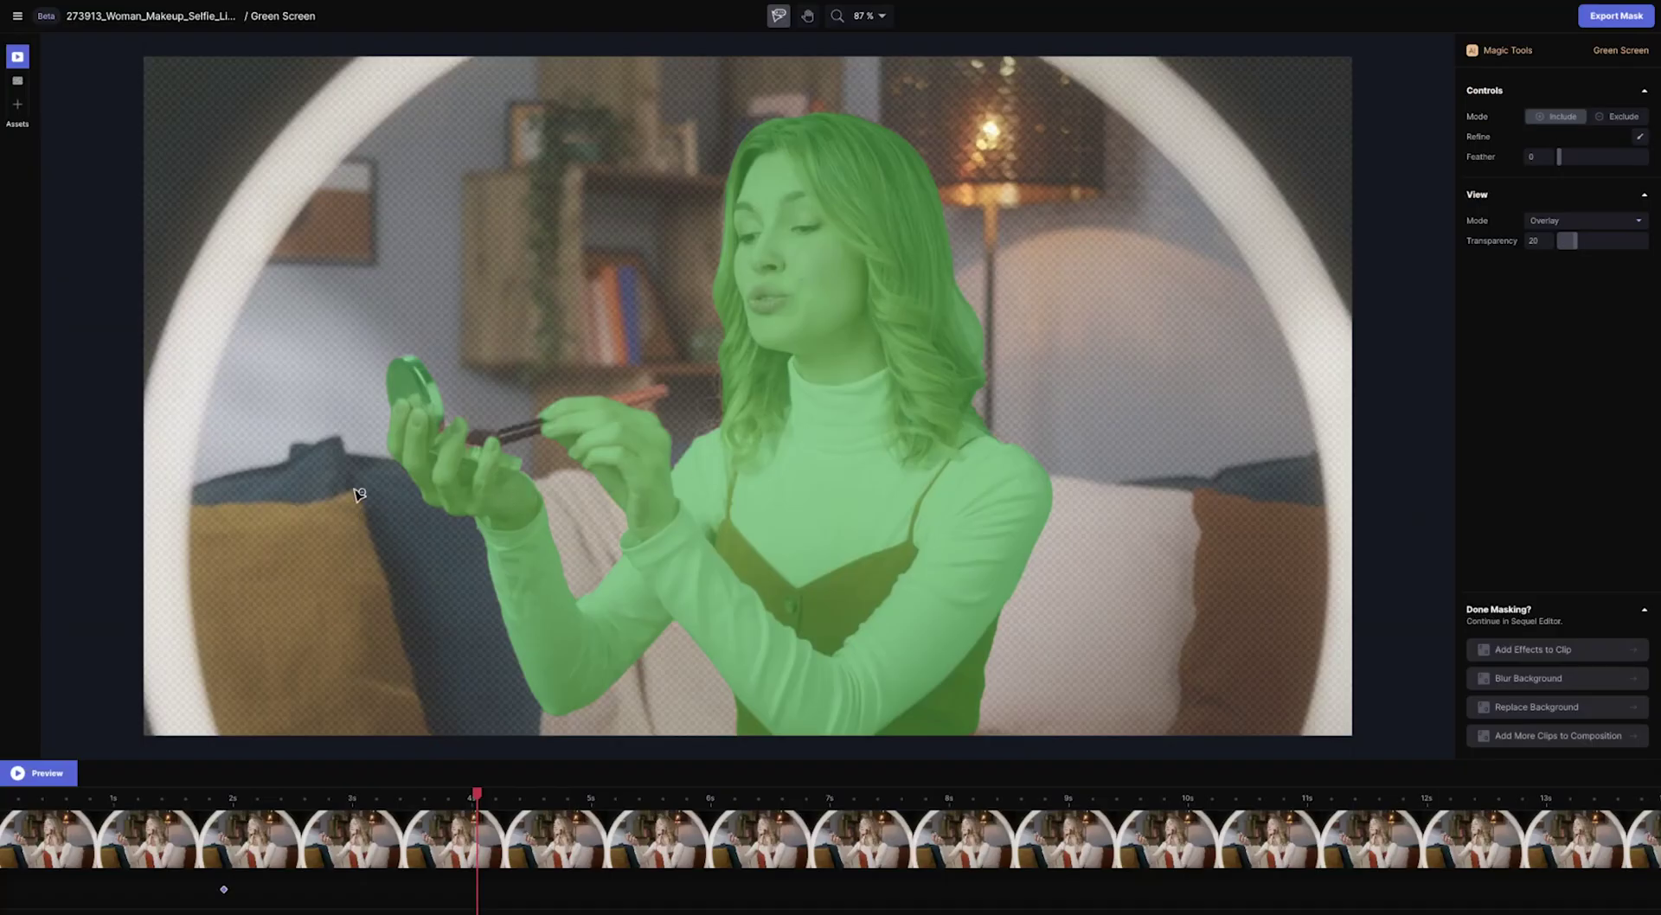
scroll(474, 468, "up", 5)
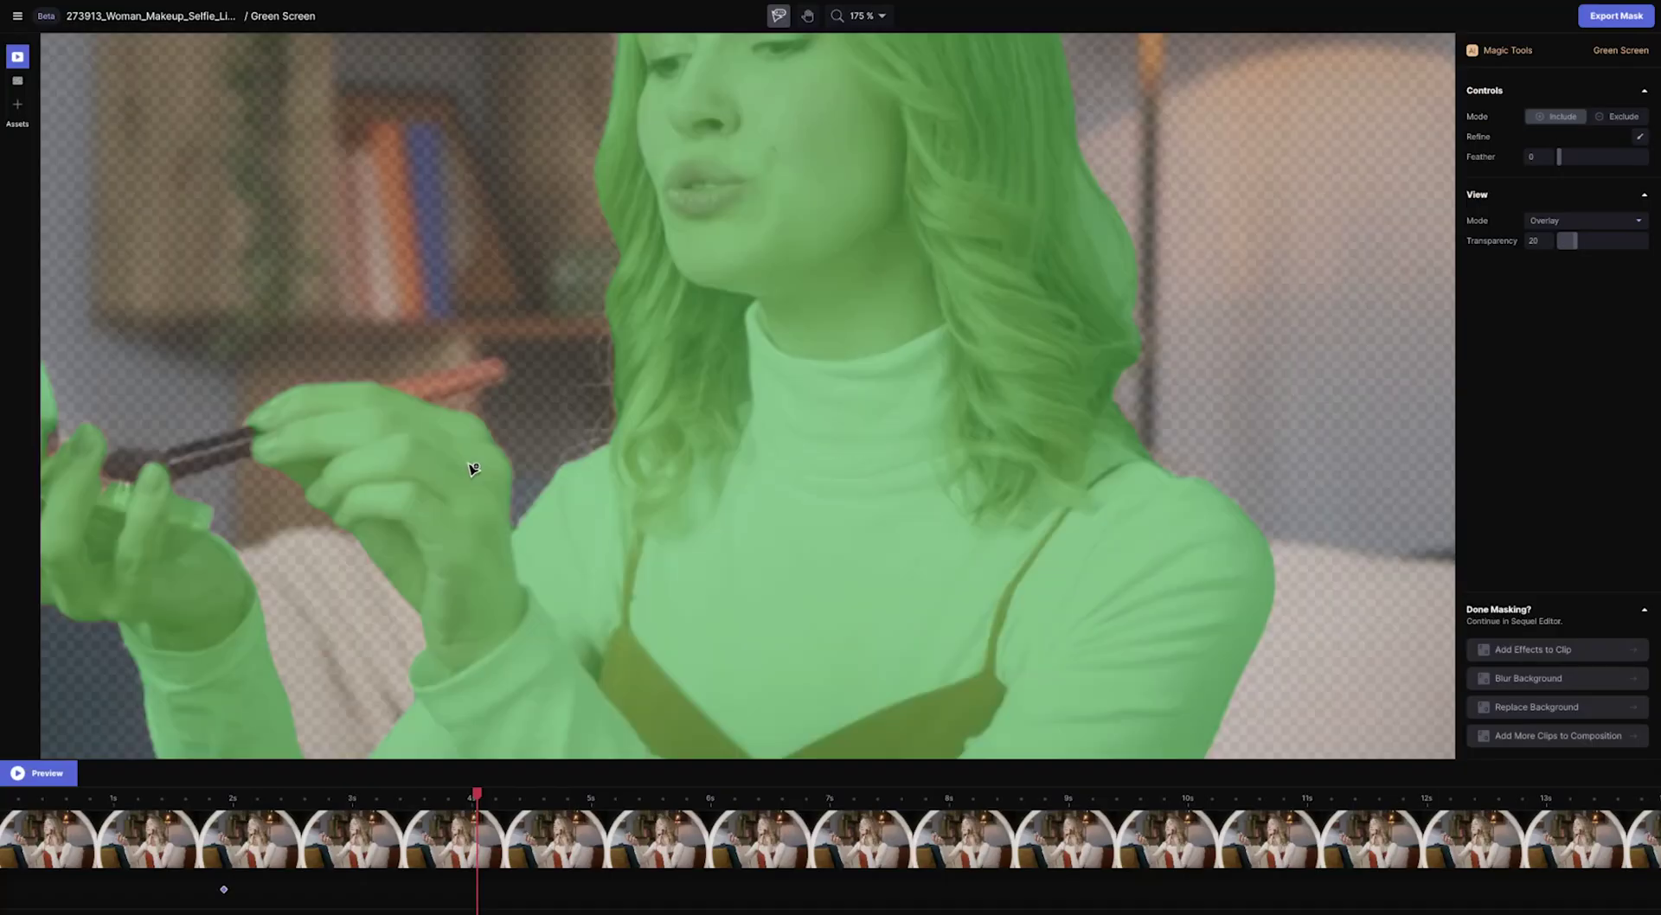
left_click_drag(473, 468, 759, 394)
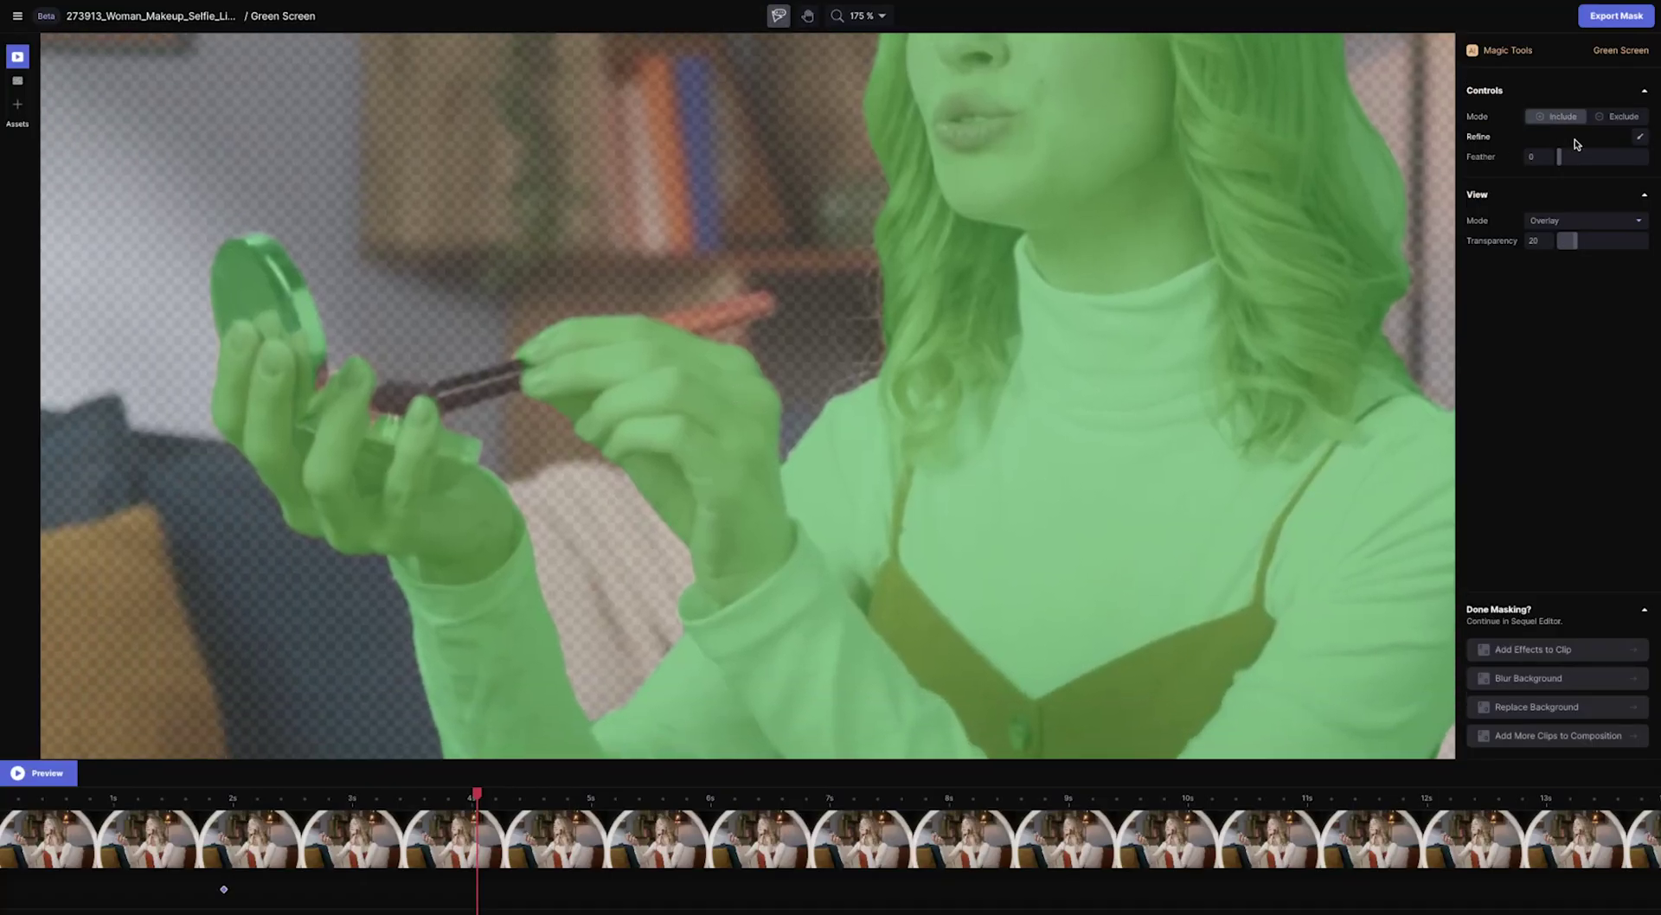
left_click(1640, 136)
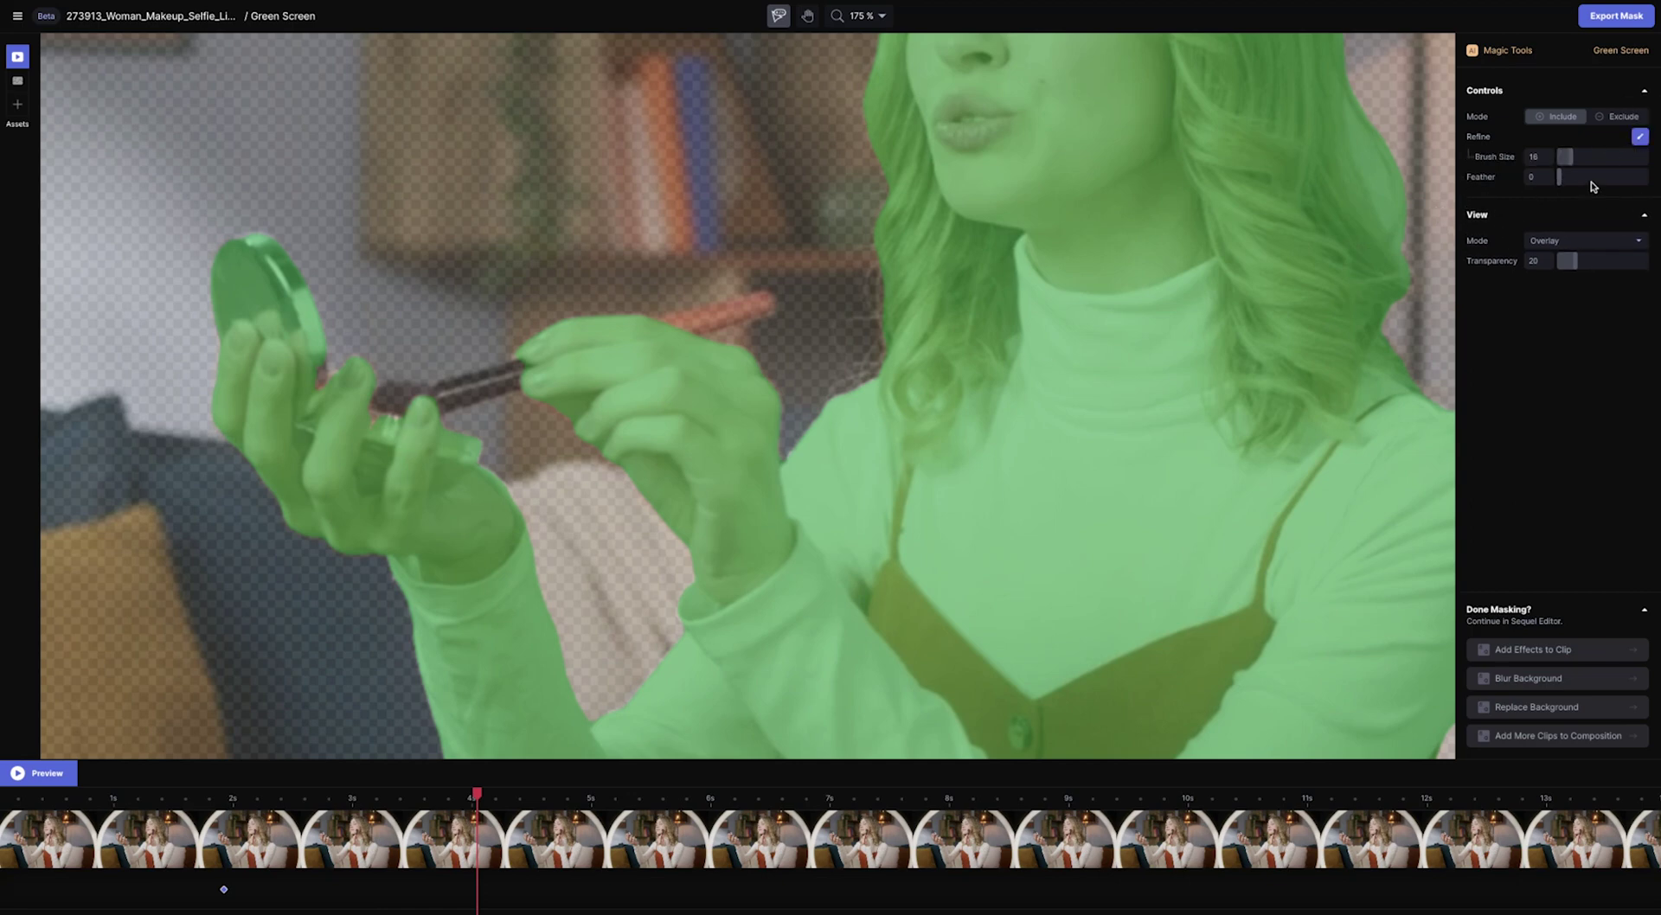
left_click_drag(1588, 157, 1590, 158)
mouse_move(394, 392)
left_mouse_down()
mouse_move(517, 372)
mouse_move(472, 384)
left_mouse_up()
mouse_move(678, 324)
left_mouse_down()
mouse_move(762, 304)
mouse_move(688, 323)
left_mouse_up()
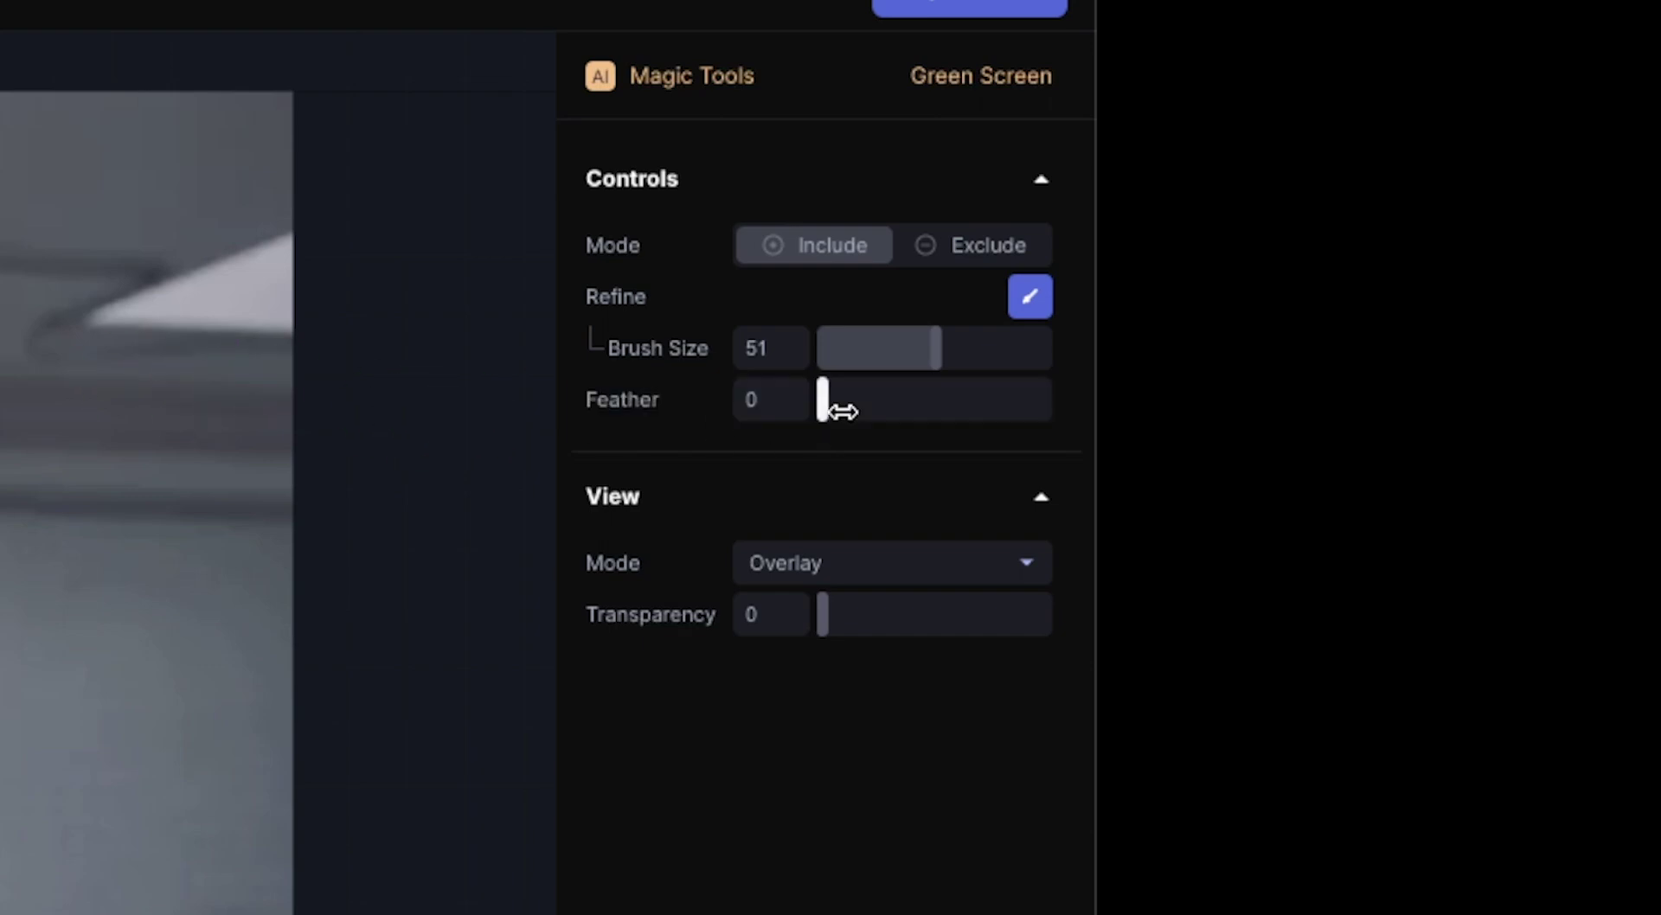
Step: Adjust the mask edge feathering, set transparency to 0, and paint the makeup brush into the mask
left_click_drag(866, 404, 891, 404)
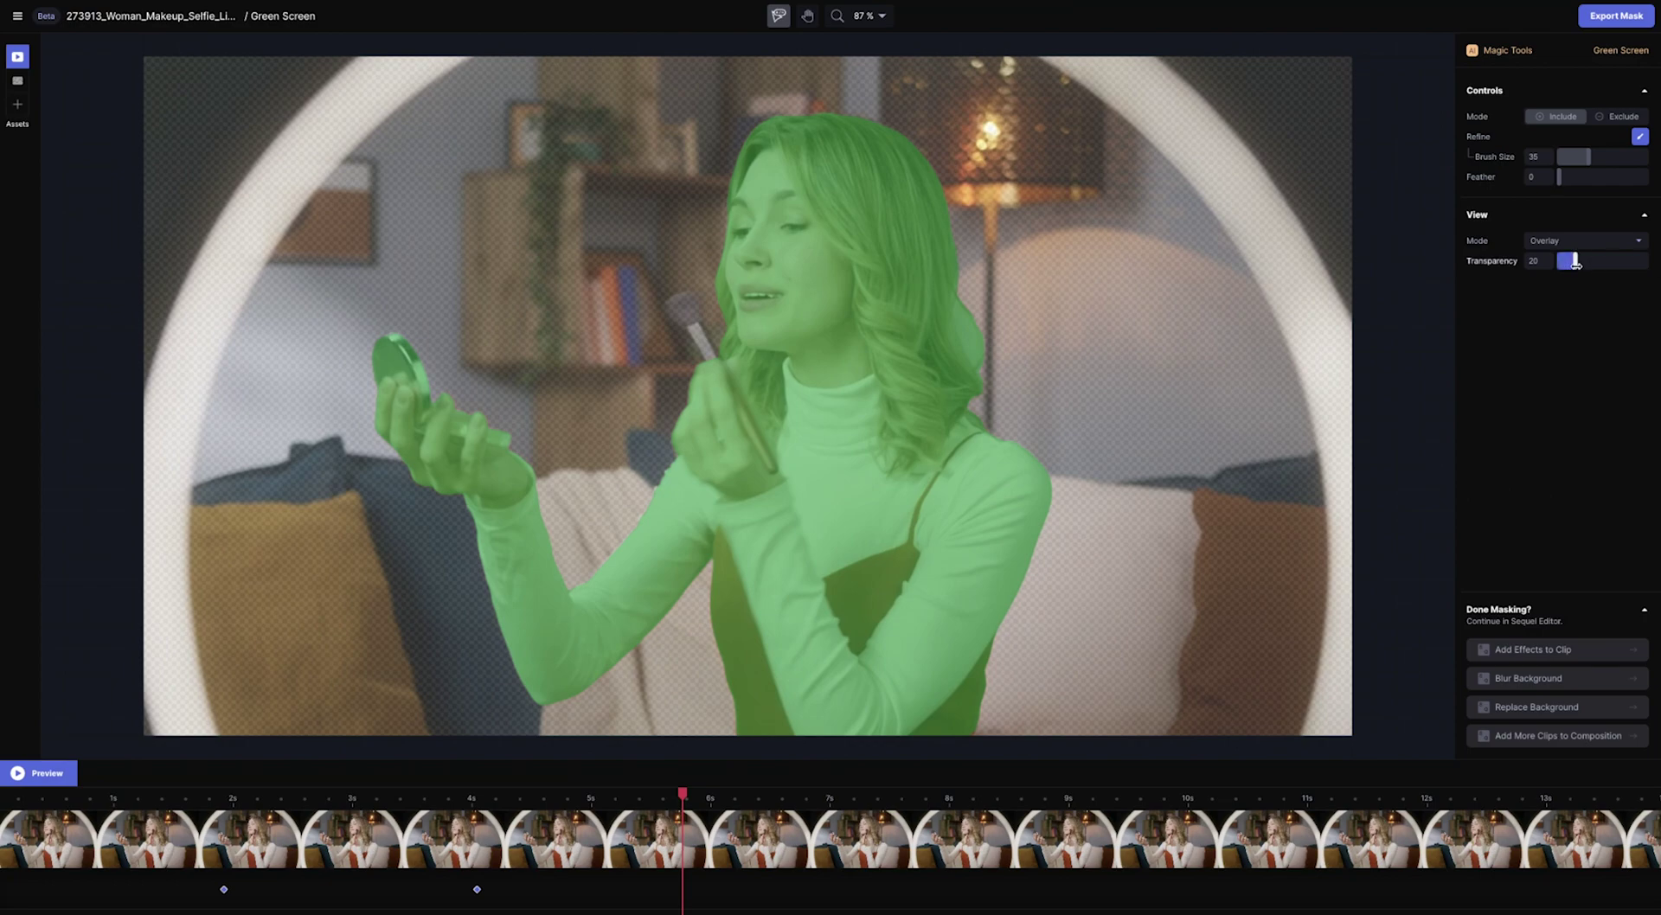
left_click_drag(1575, 264, 1559, 262)
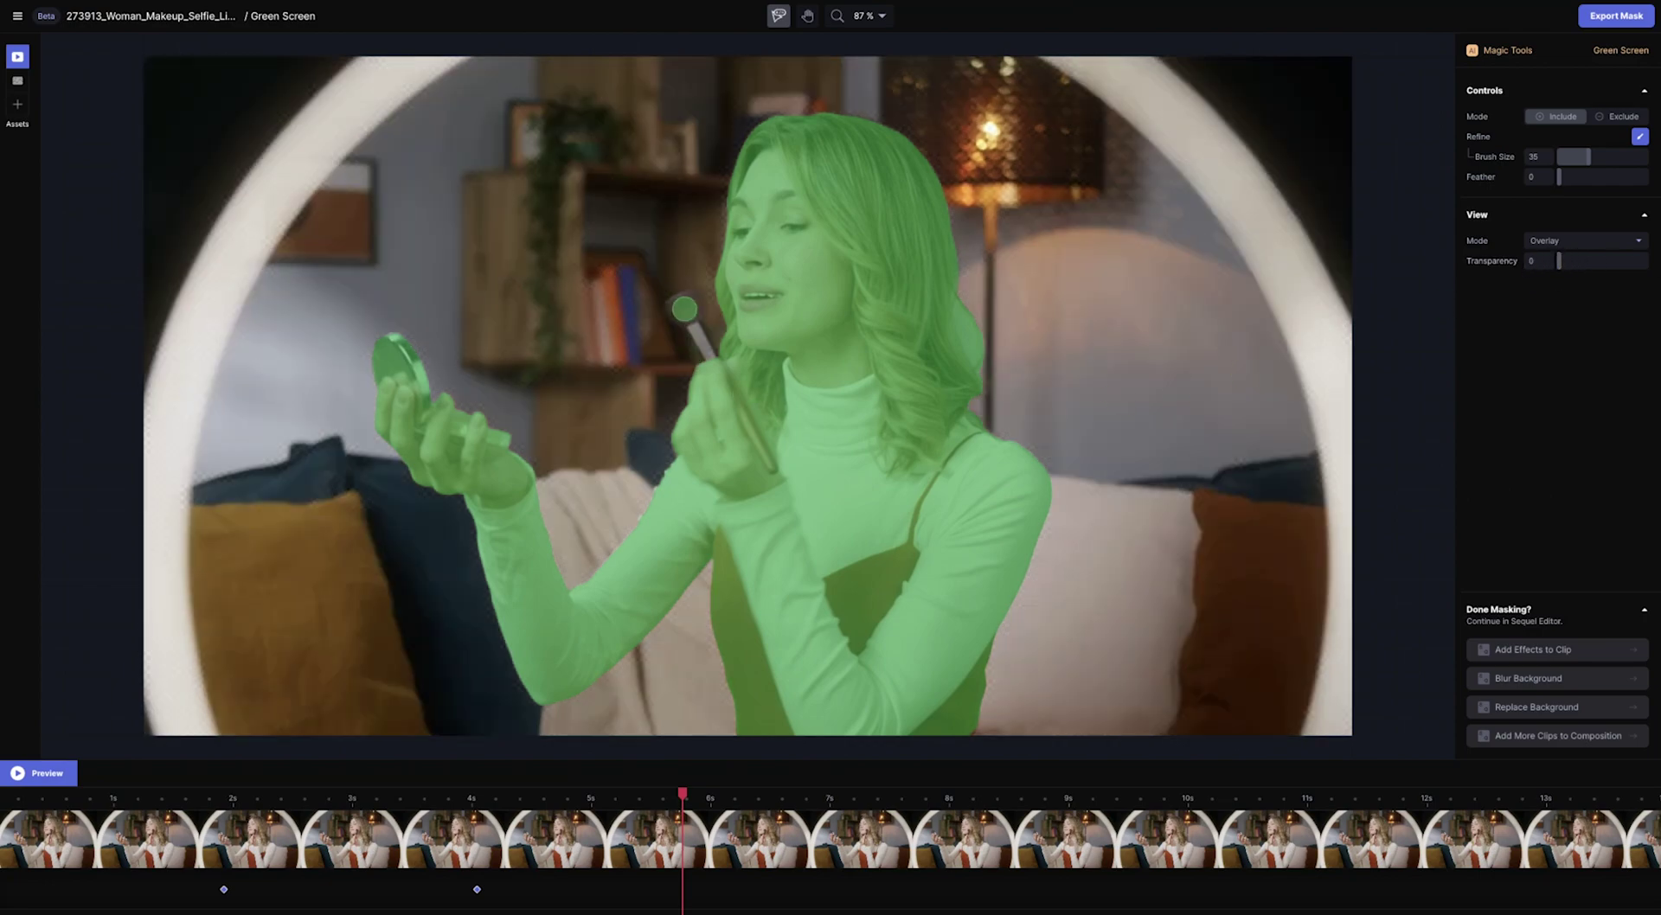
scroll(684, 308, "up", 3)
mouse_move(548, 193)
left_mouse_down()
mouse_move(557, 222)
mouse_move(537, 193)
left_mouse_up()
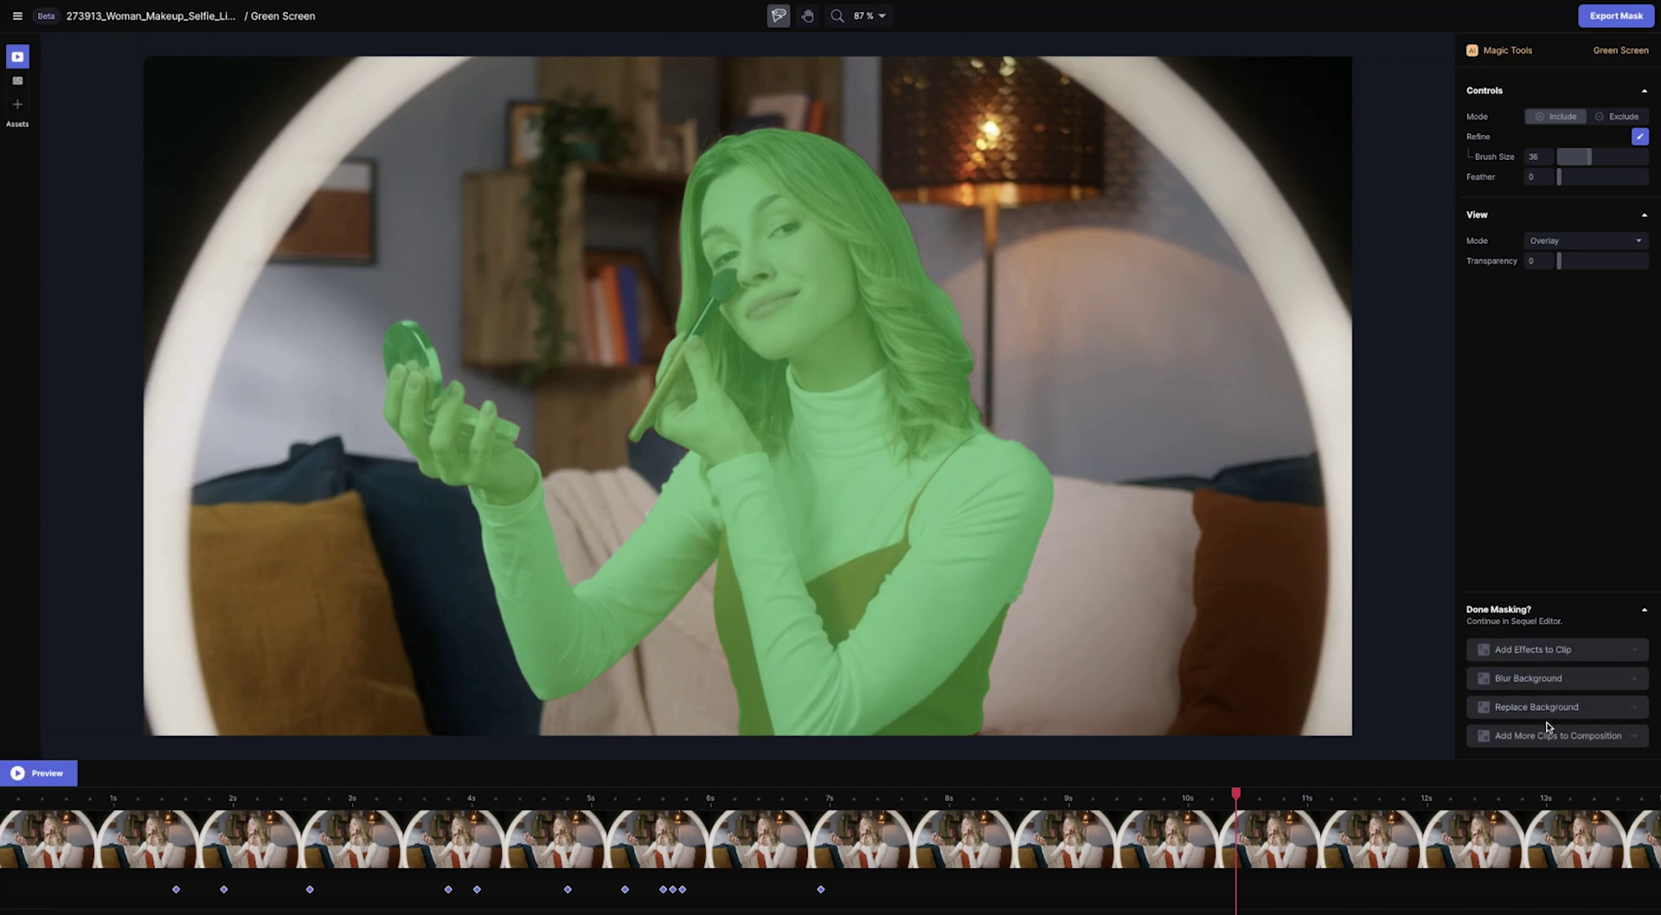
Step: Place the Tutorial window image on a track below the masked clip and preview the composite
left_click(1545, 650)
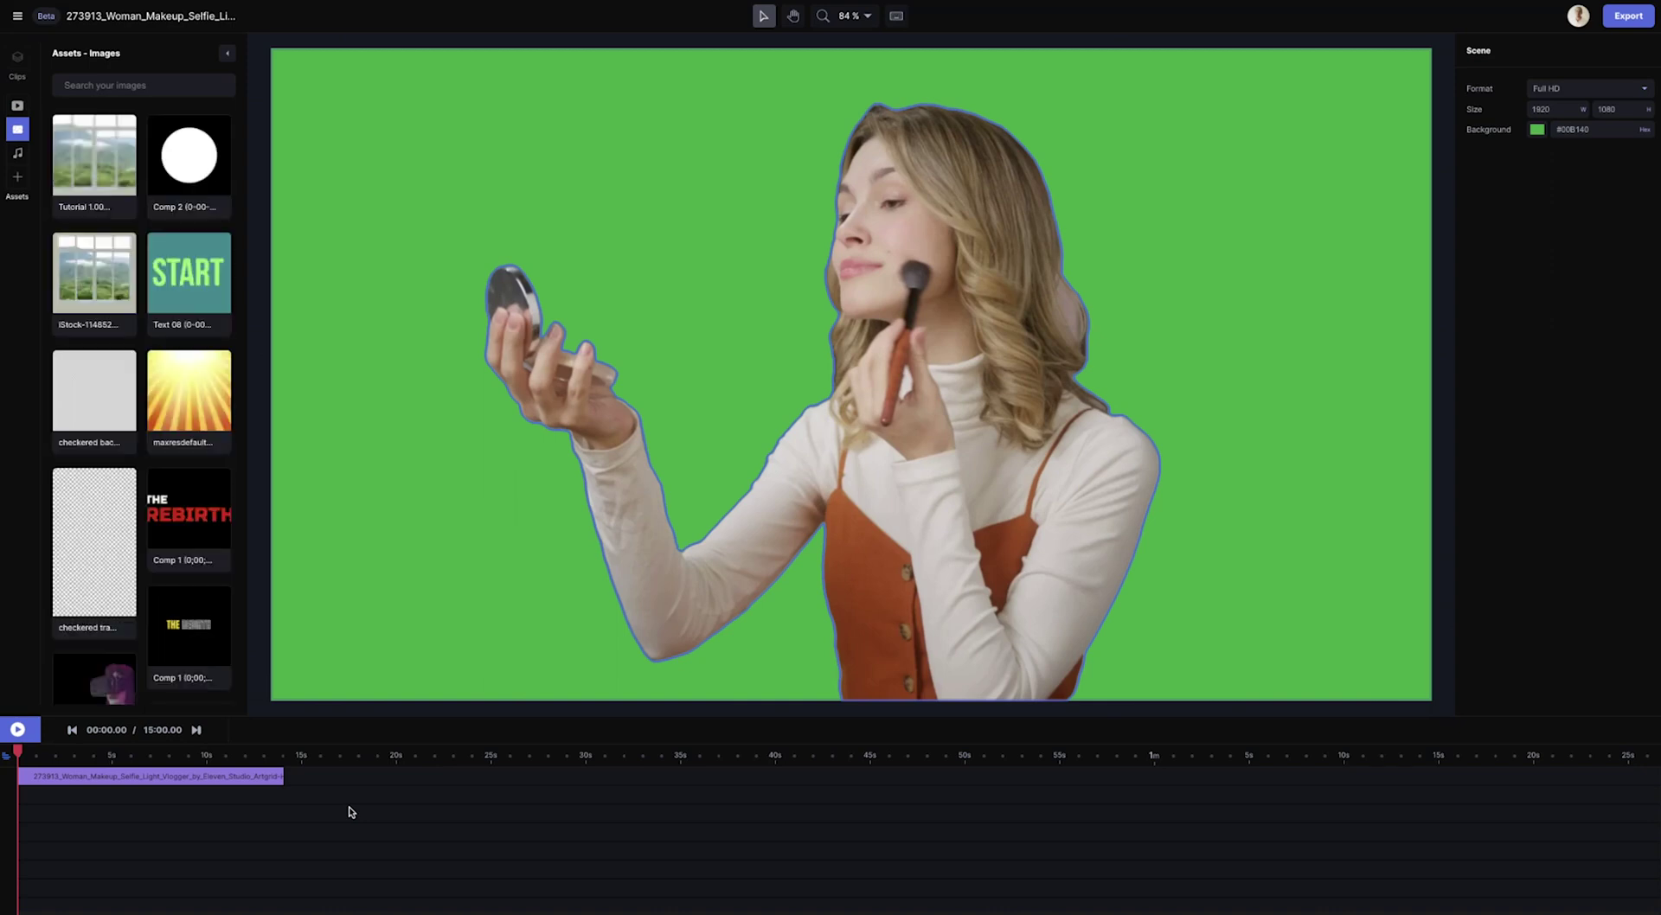
left_click_drag(93, 160, 270, 791)
left_click(47, 814)
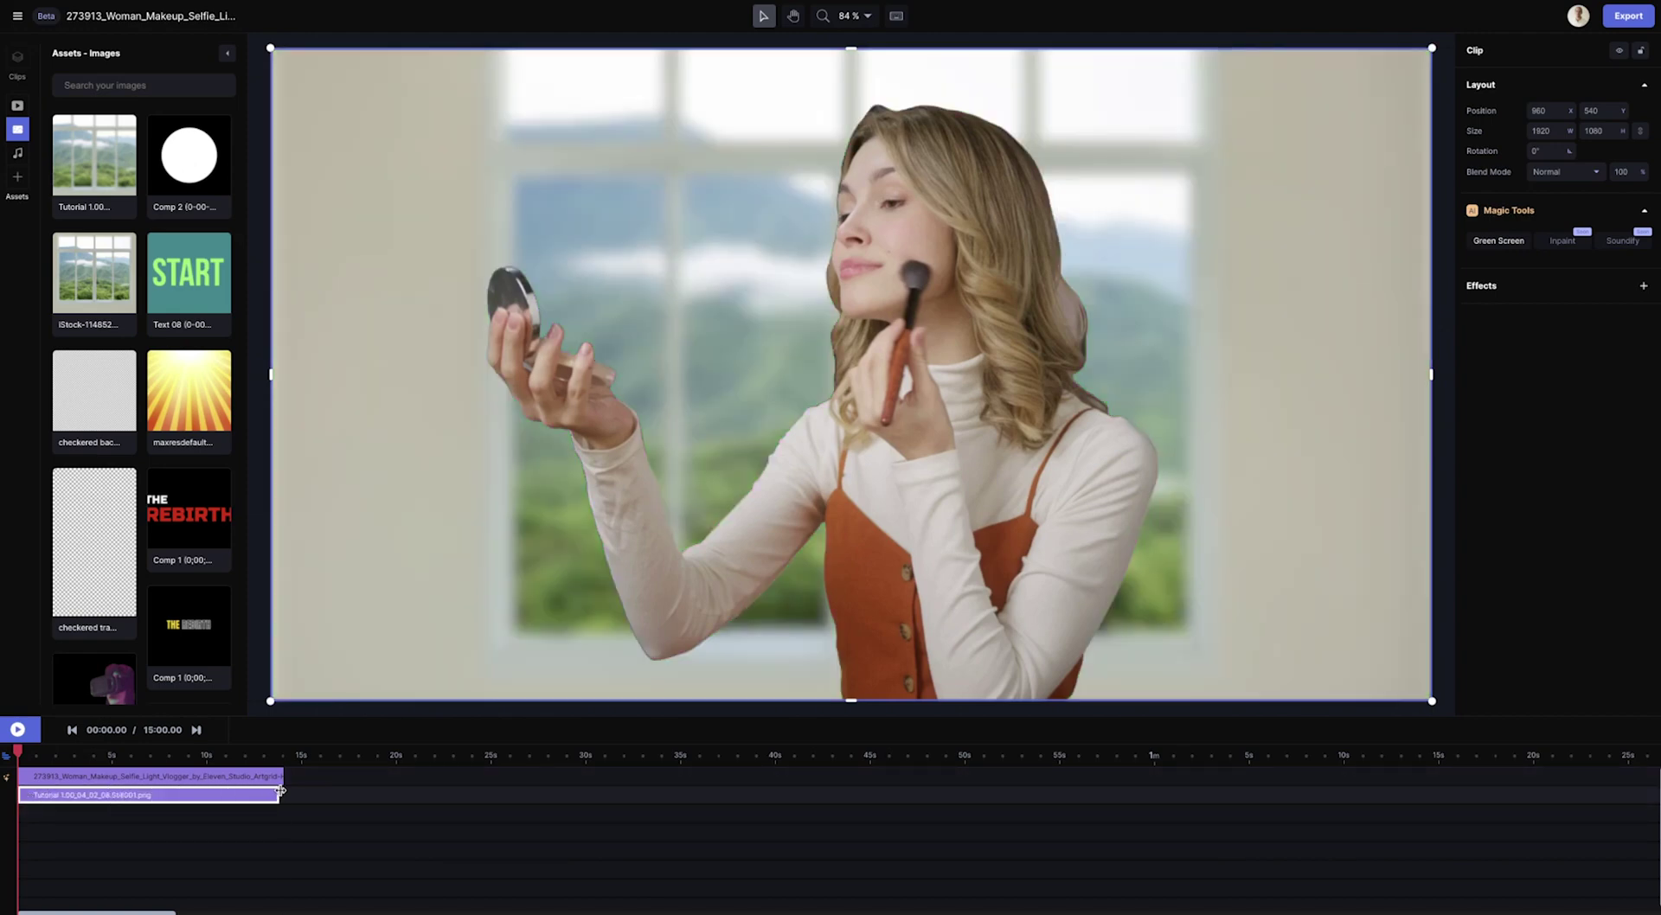
key("space")
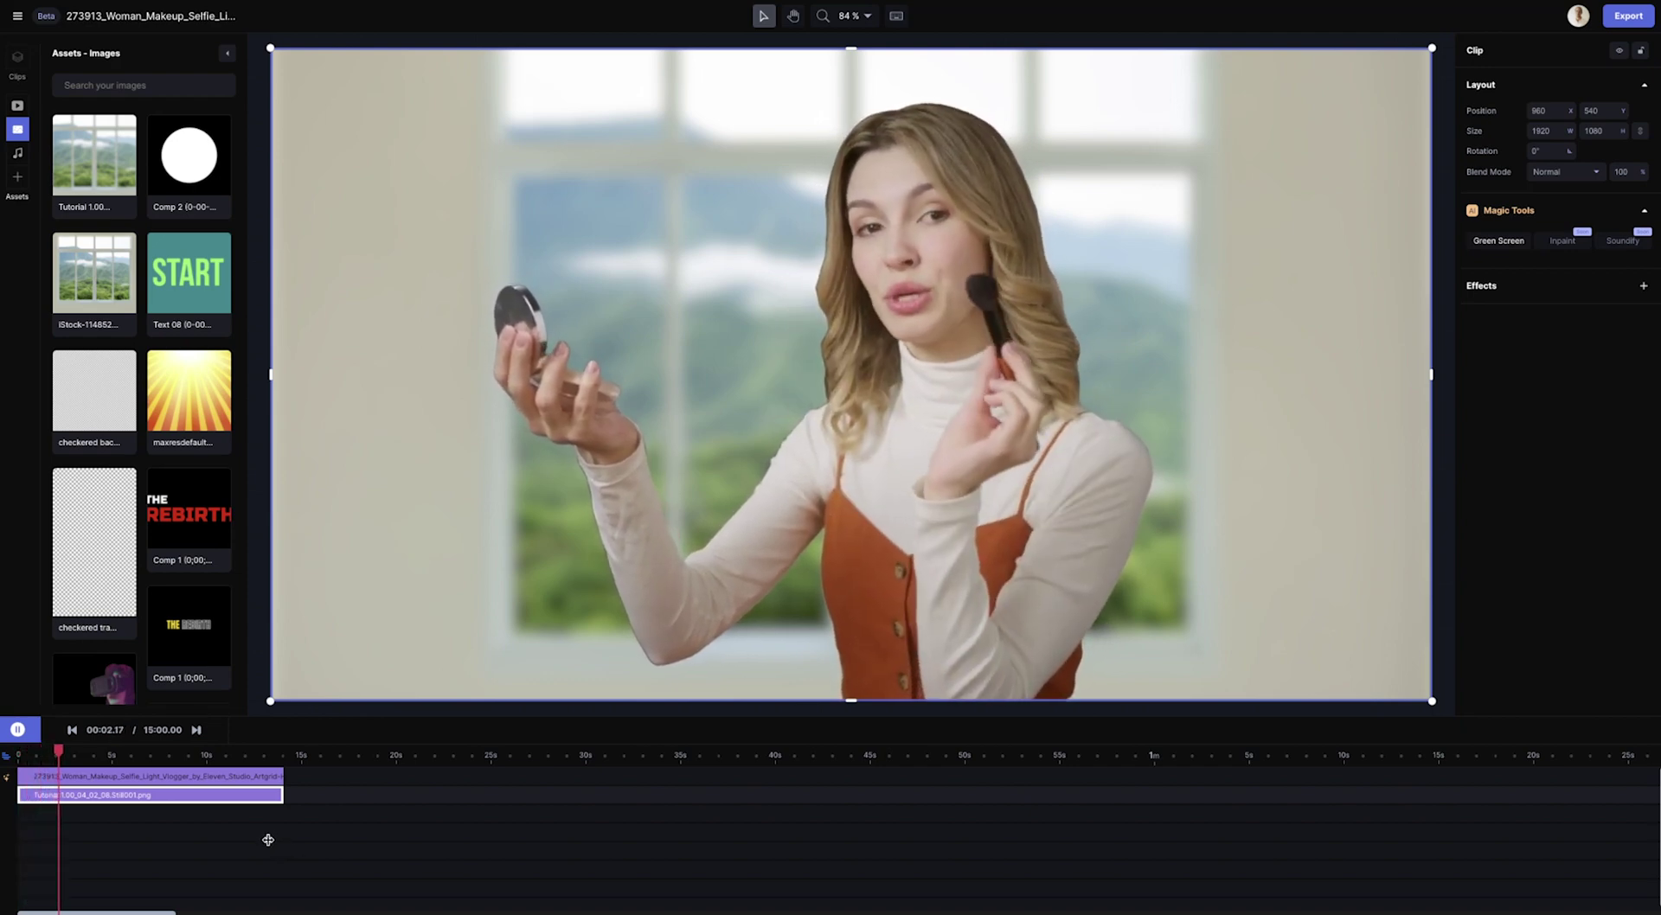
key("space")
left_click(62, 796)
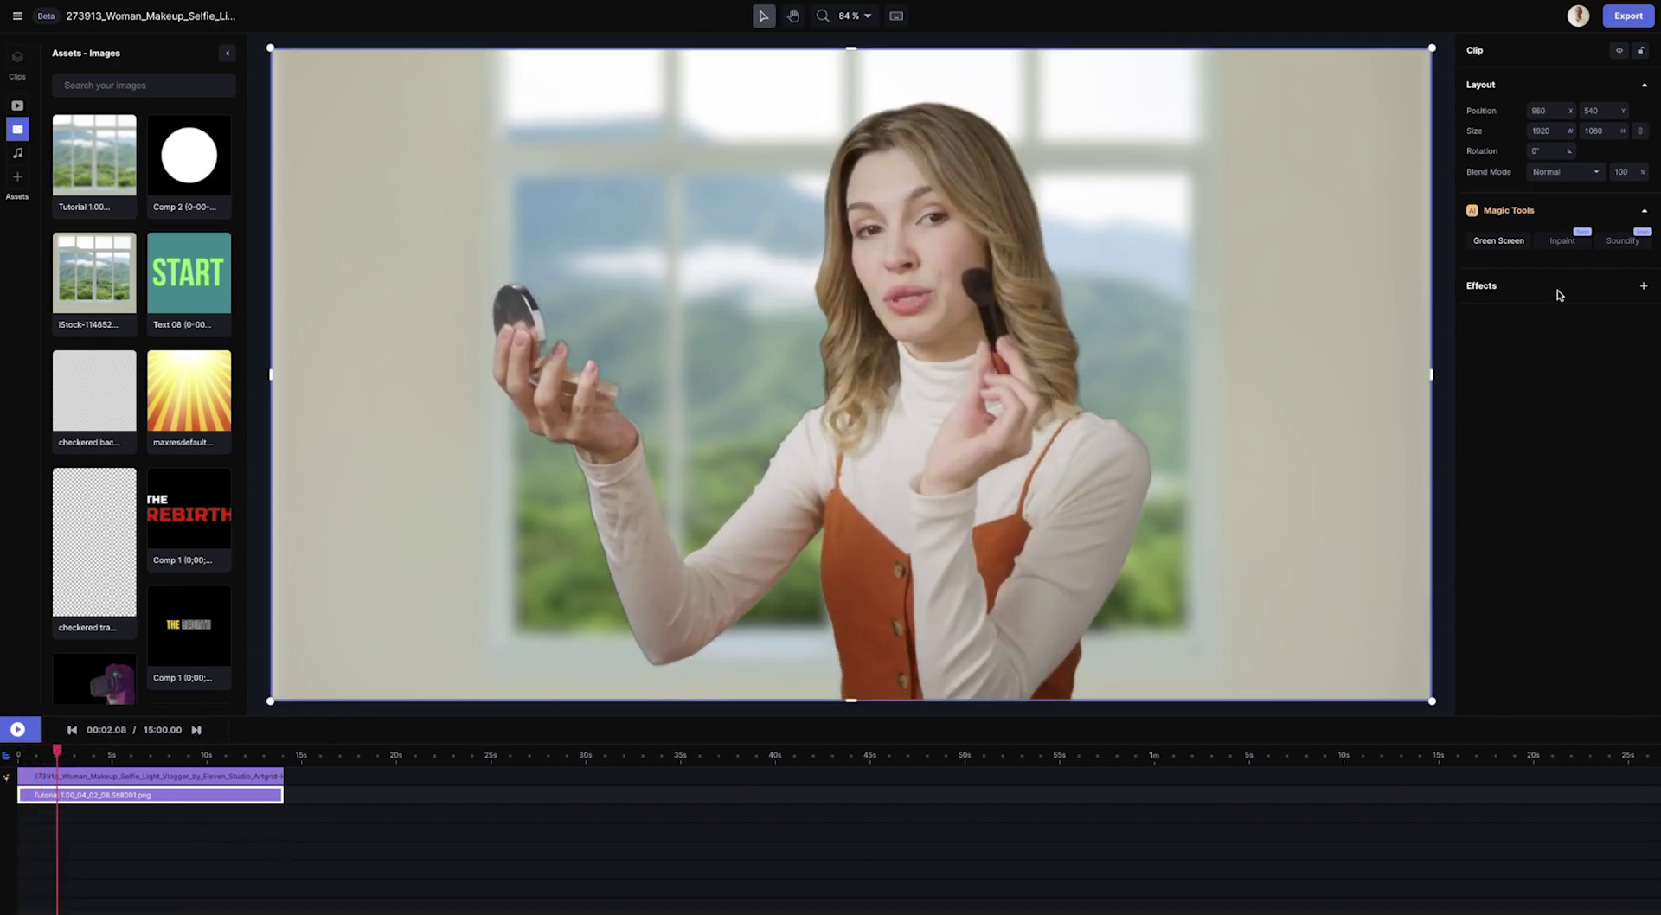
Step: Add a Hue, Saturation and lightness effect to the window background, with each value at about -0.1
left_click(1643, 287)
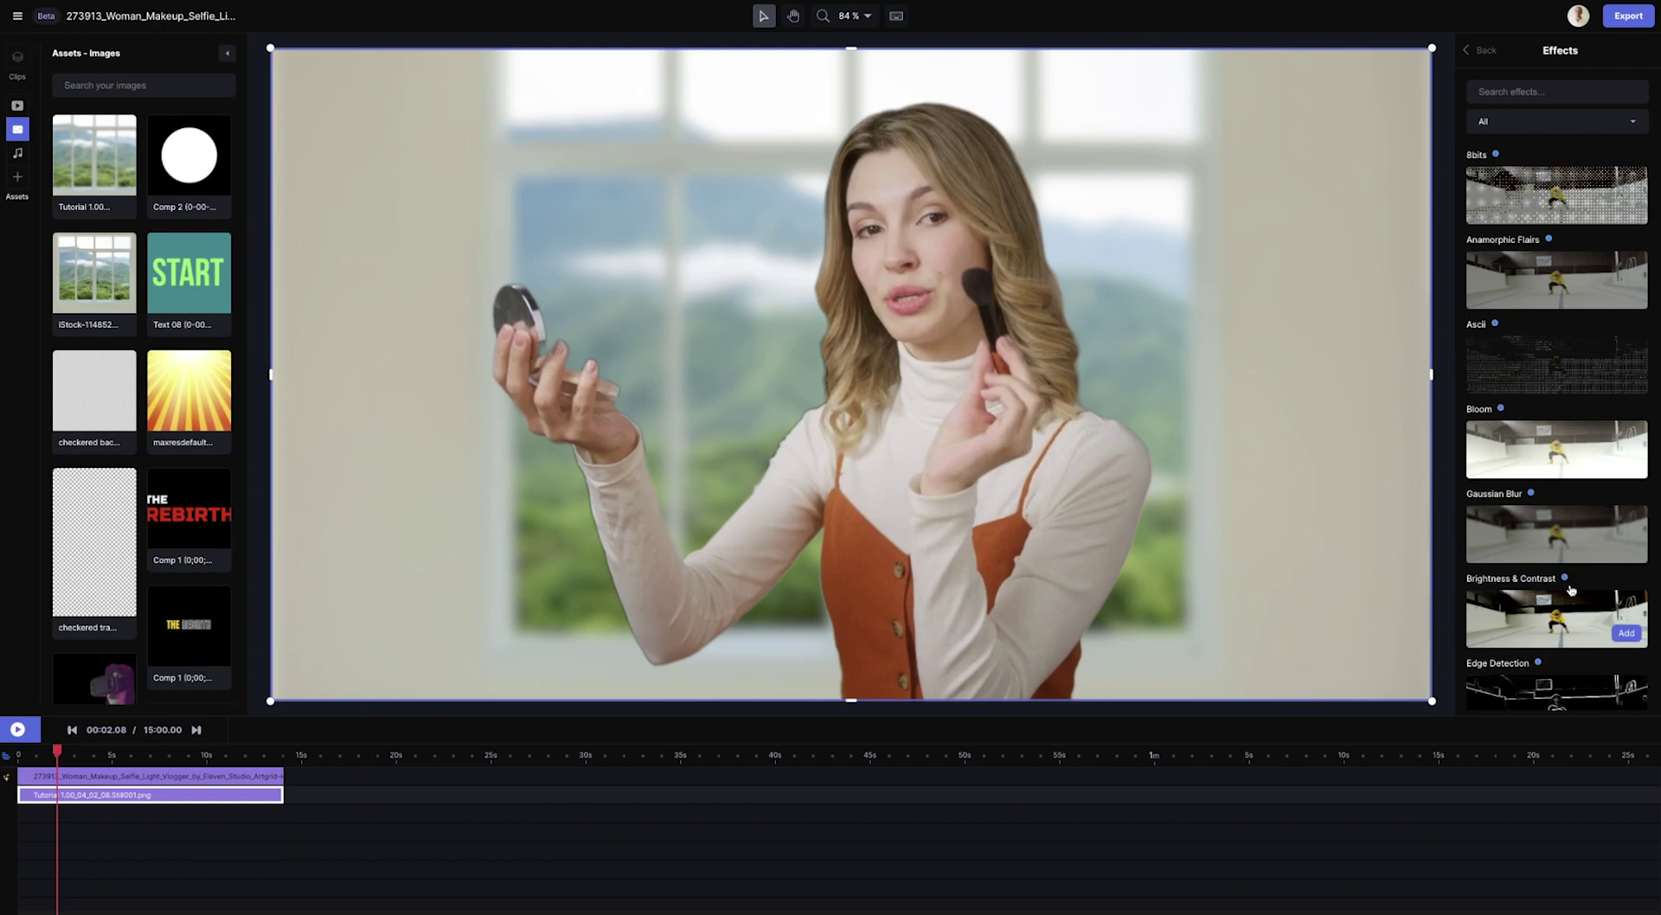
scroll(1599, 621, "down", 6)
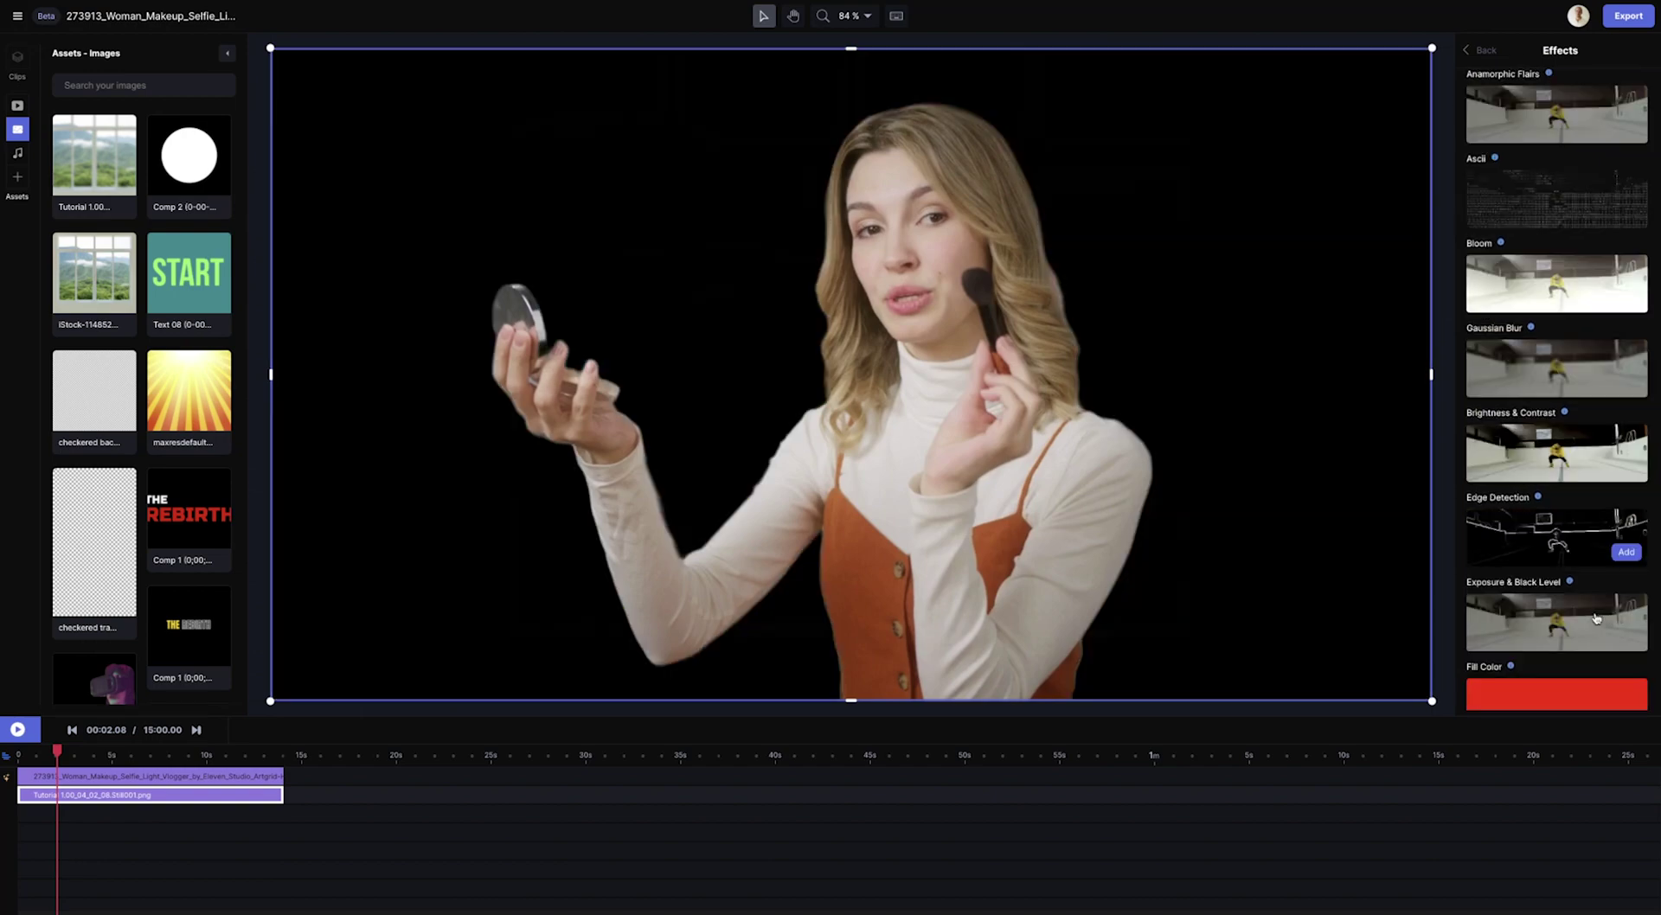
scroll(1564, 616, "down", 5)
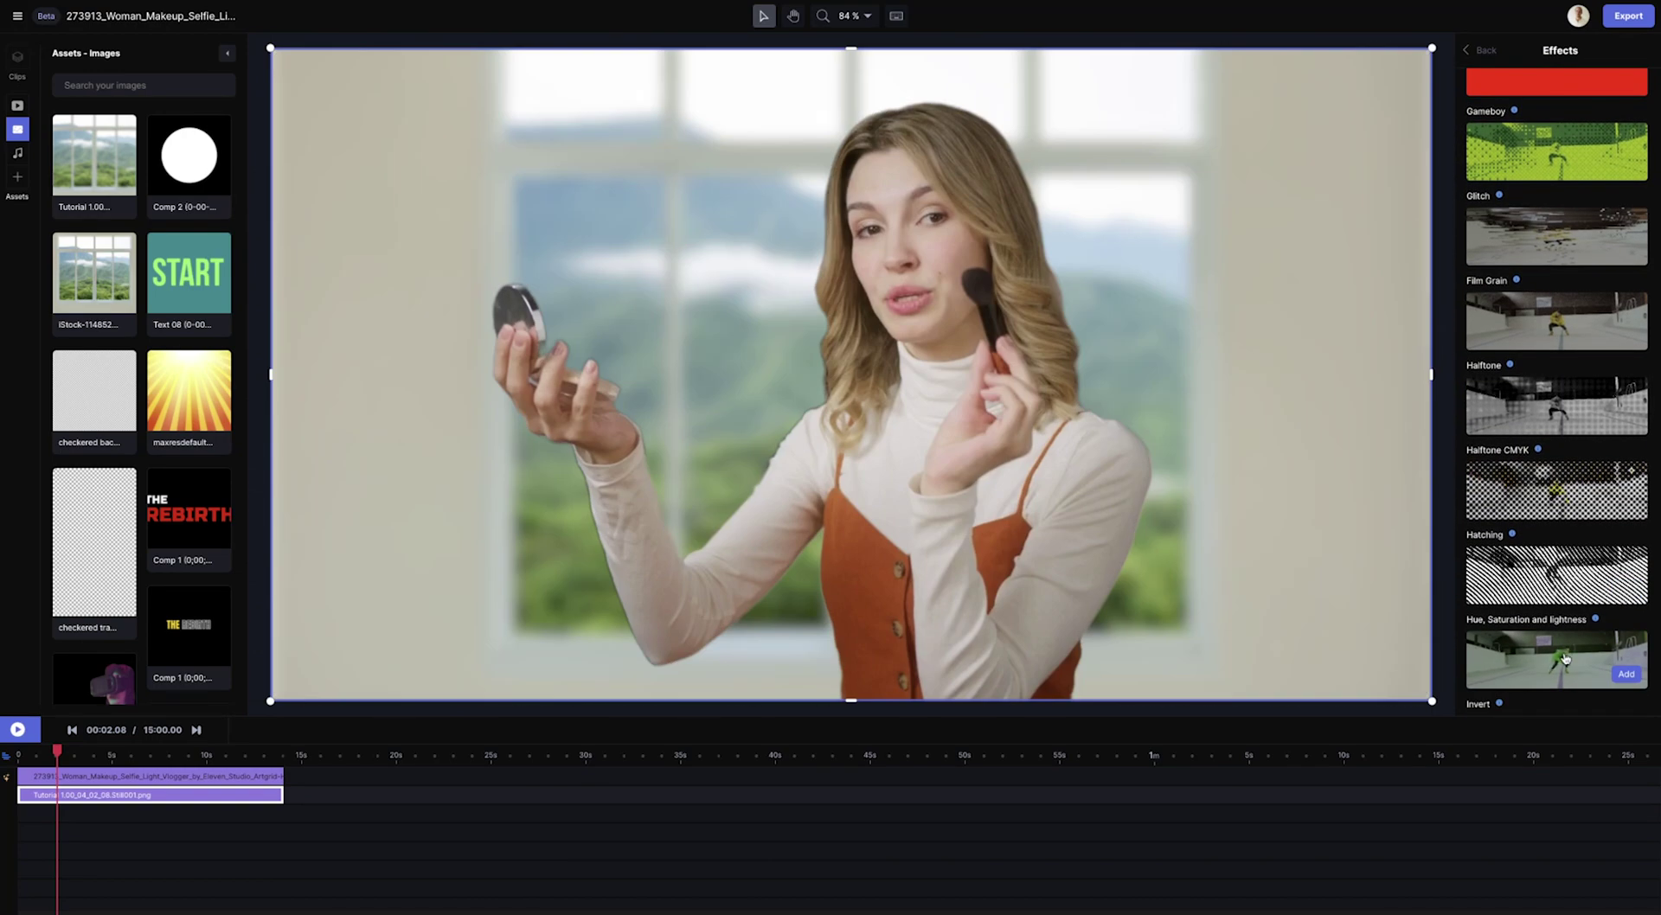
left_click(1623, 672)
left_click(1602, 314)
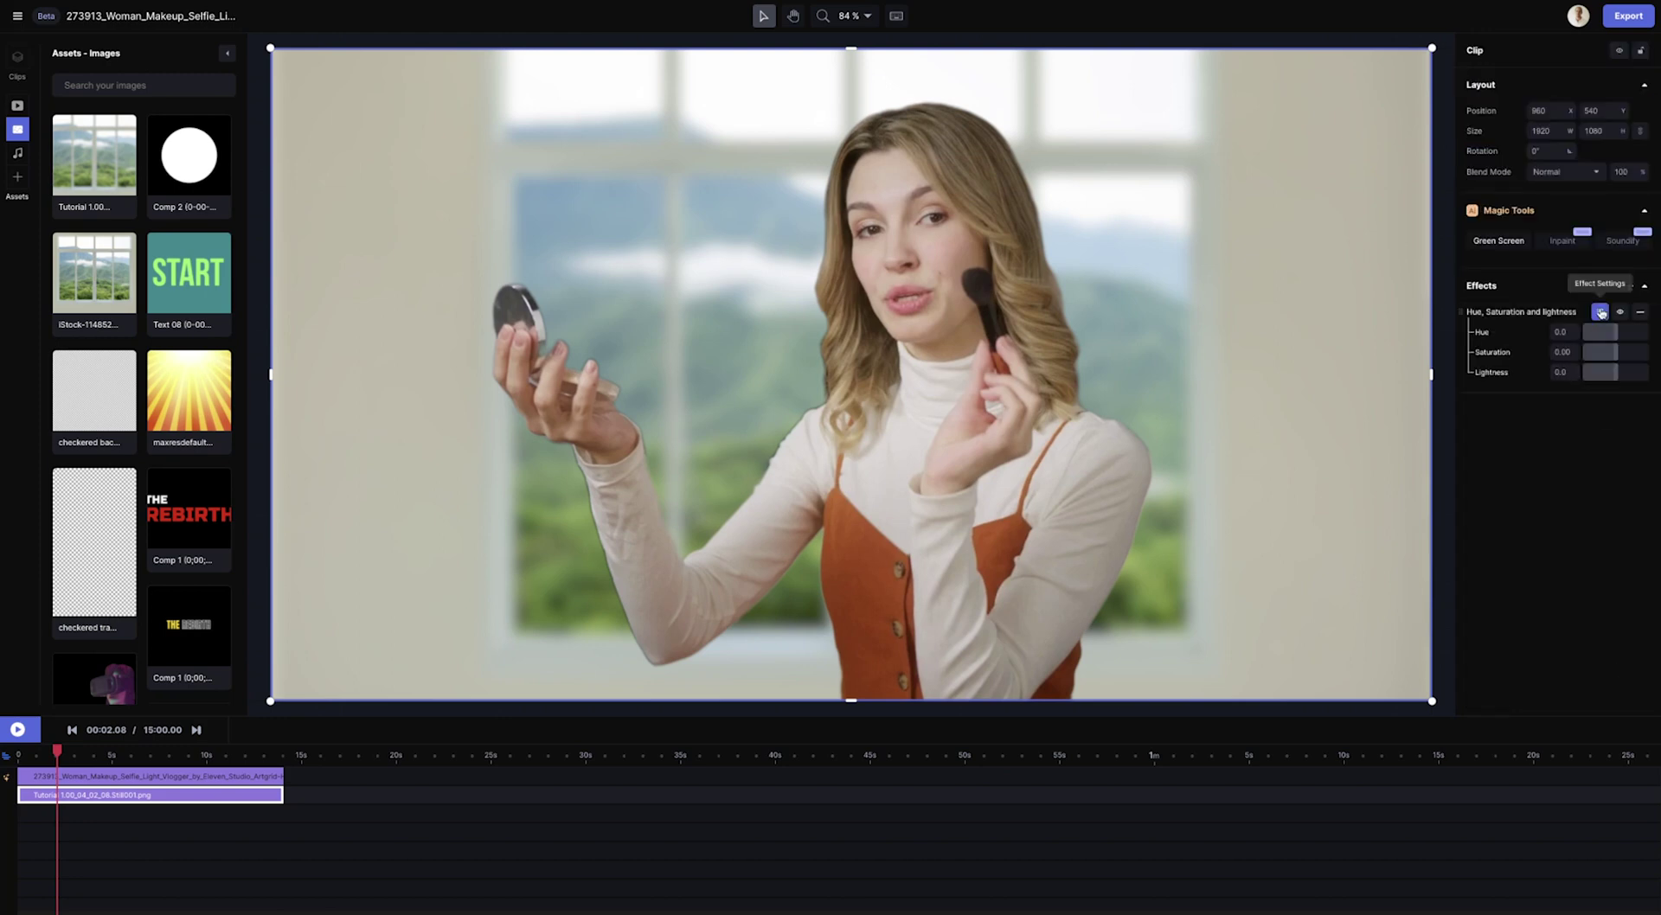
left_click_drag(1611, 372, 1612, 337)
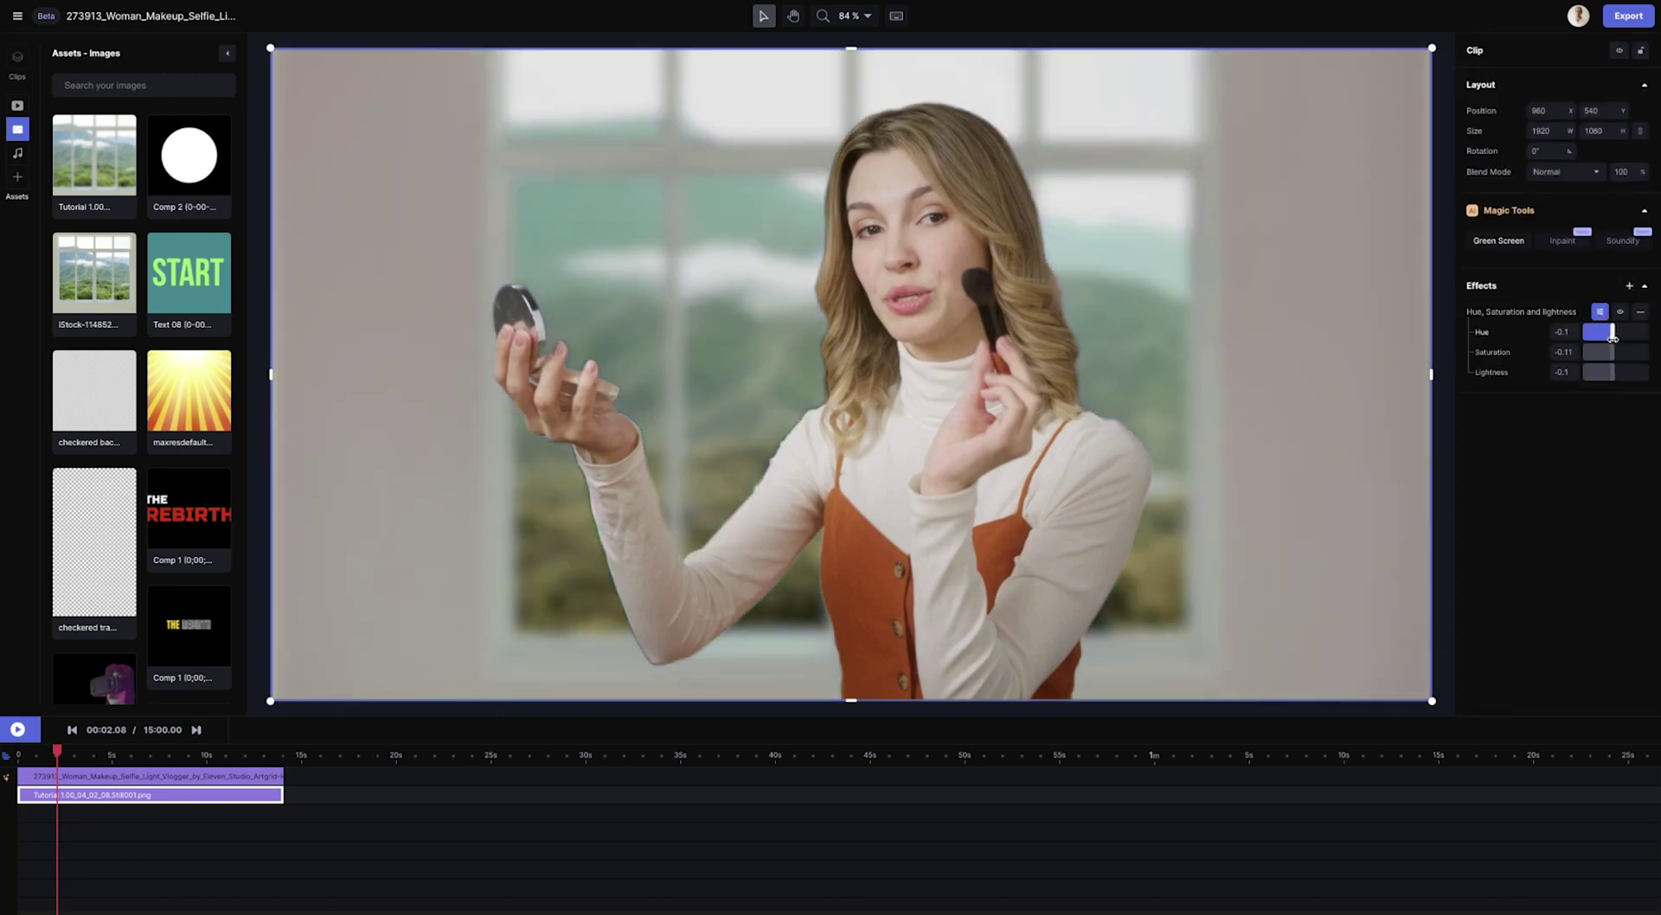
left_click(3, 755)
key("space")
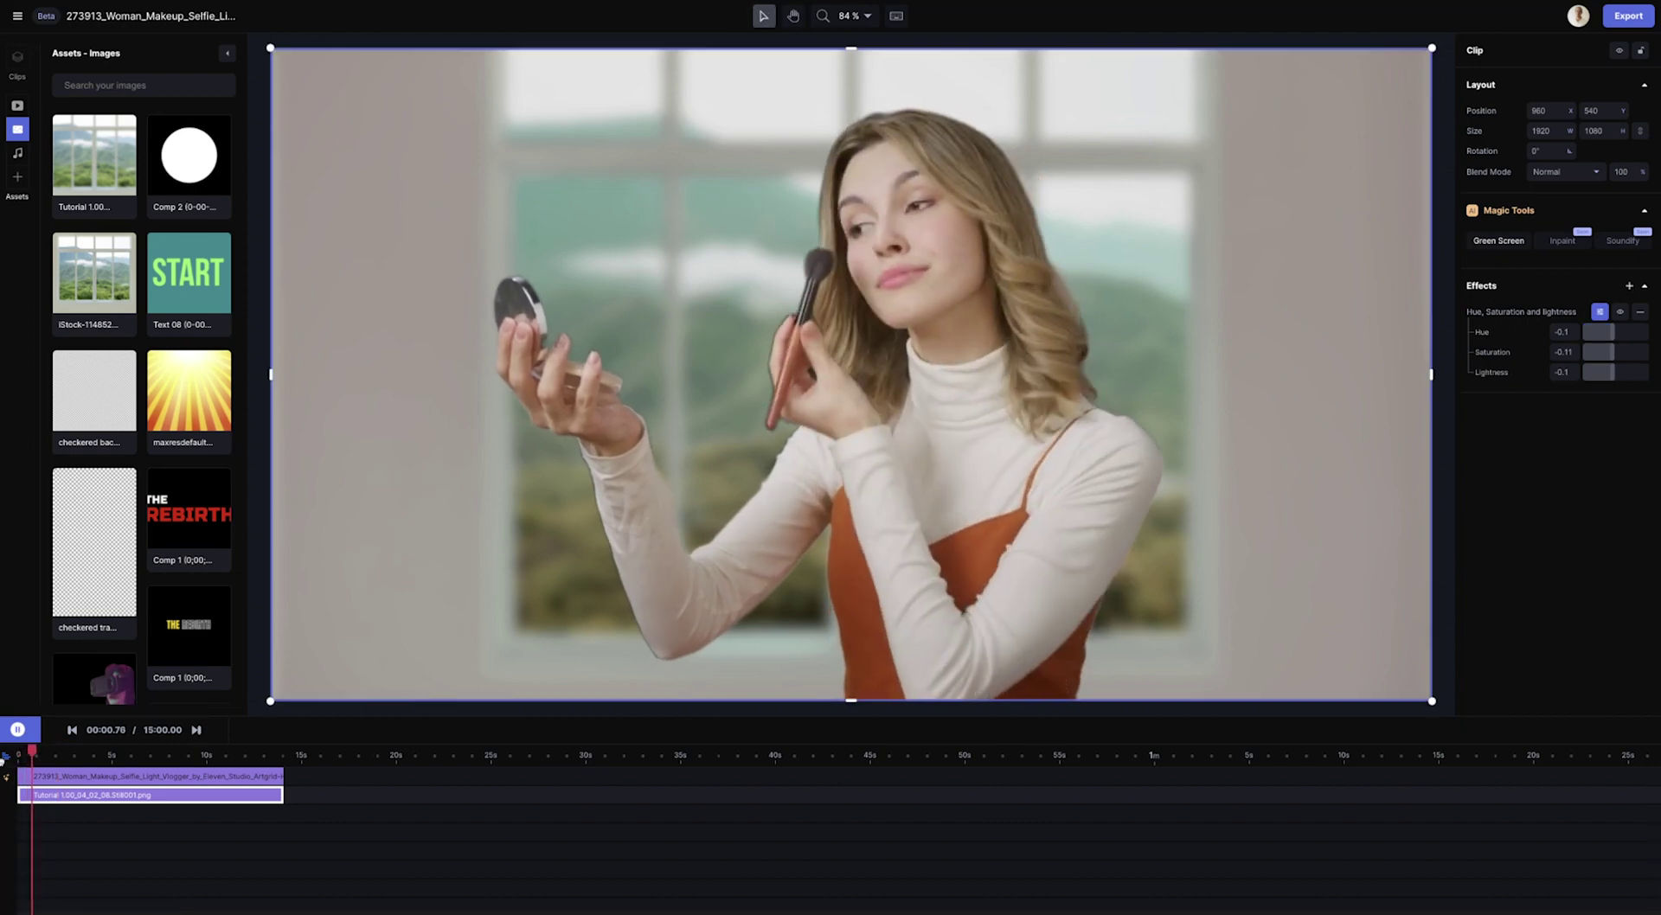
key("space")
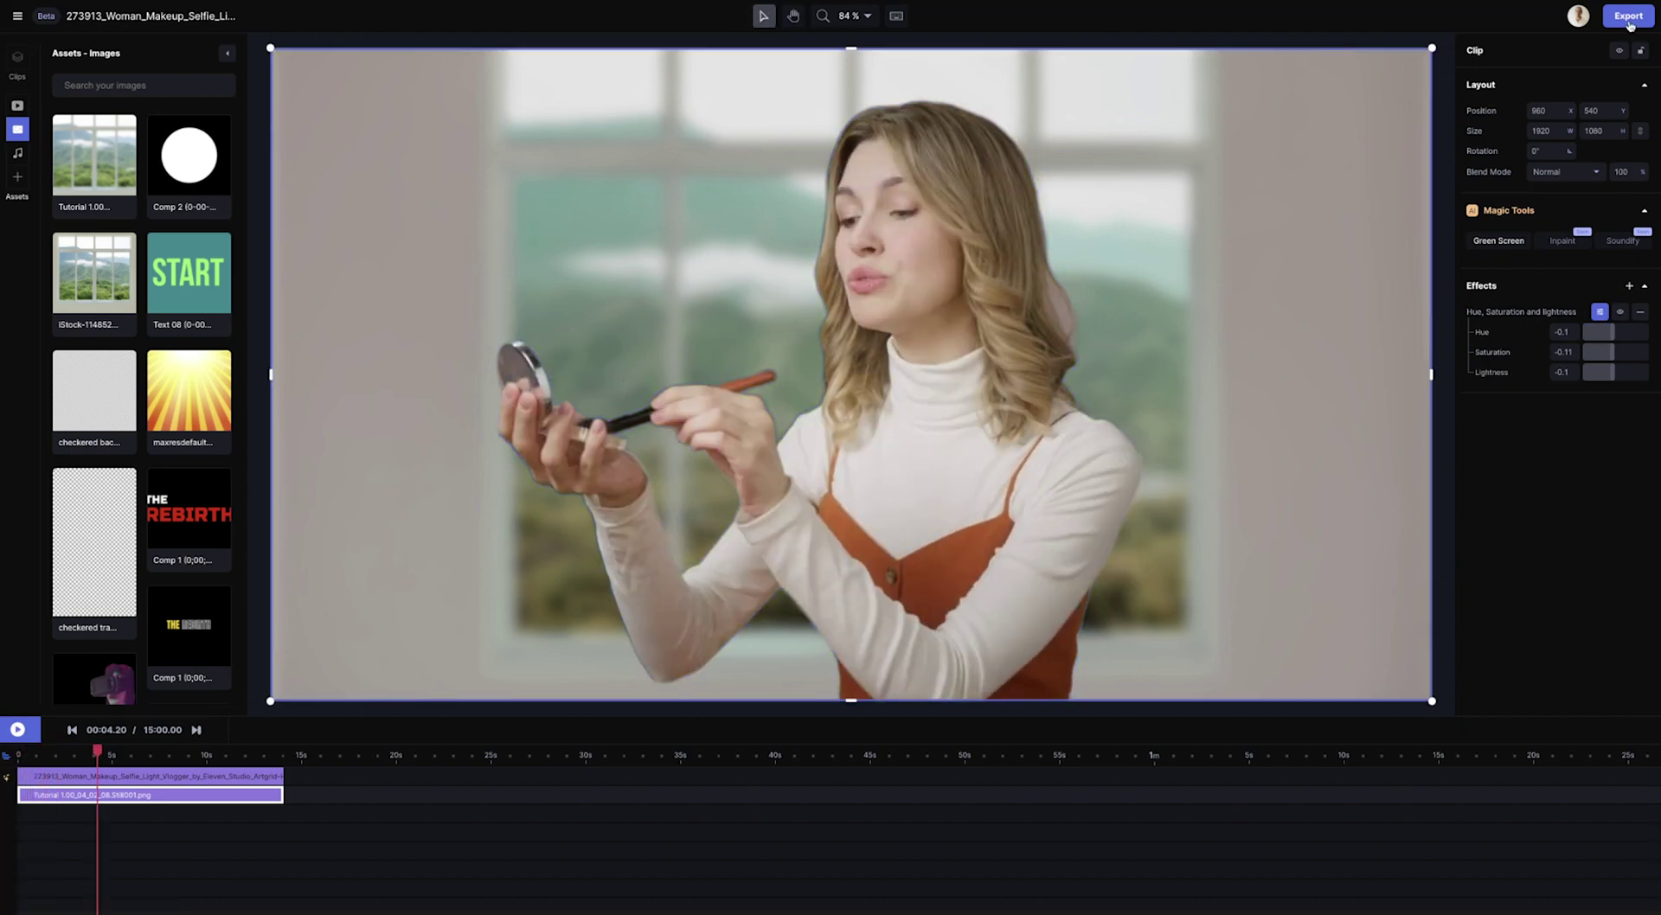
Step: Rename the project to 'Make Up Tutorial' and export it as an HD MP4 video
left_click(1629, 18)
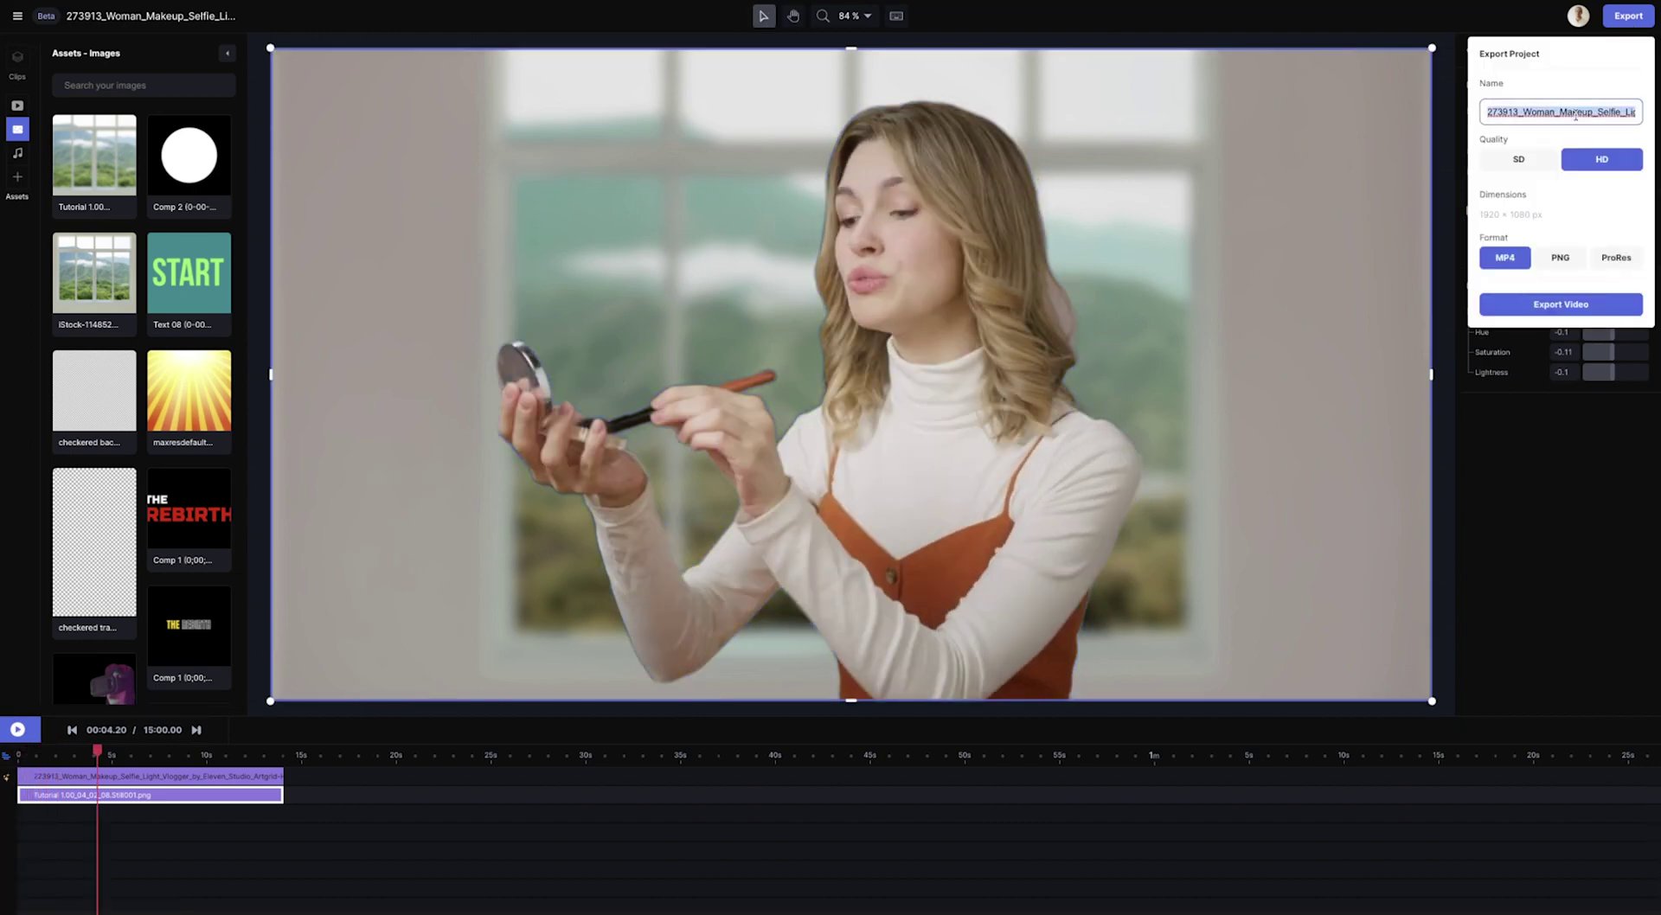
type("Make U")
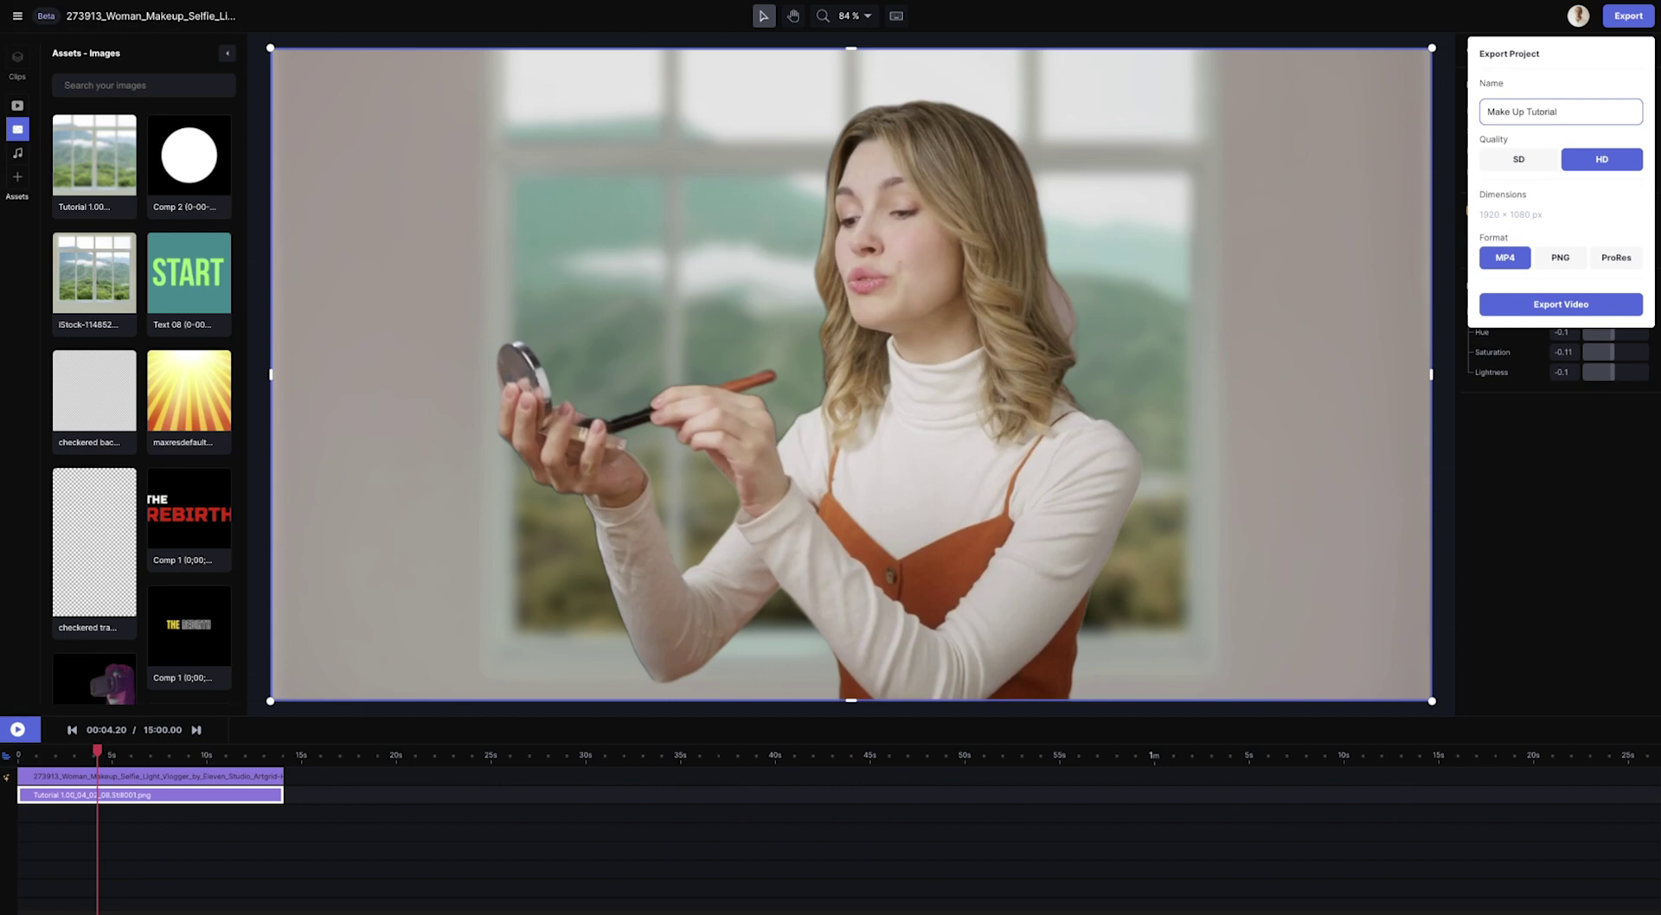
type("p Tutorial")
left_click(1583, 221)
left_click(1555, 306)
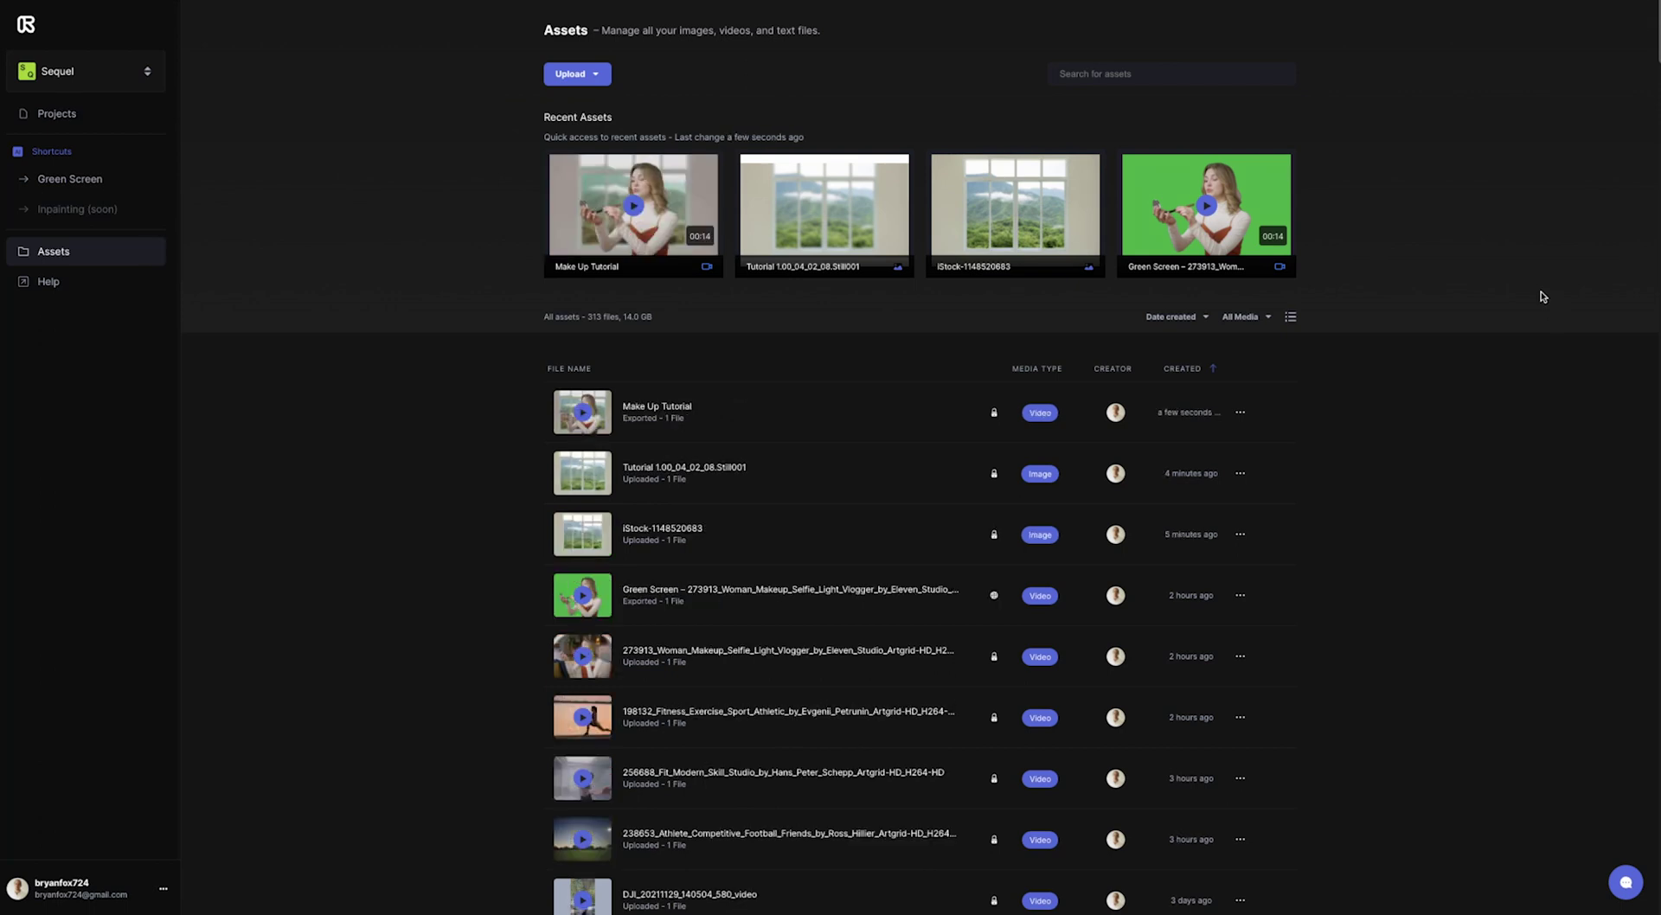
Step: Make the exported Make Up Tutorial video public from its asset options
left_click(861, 415)
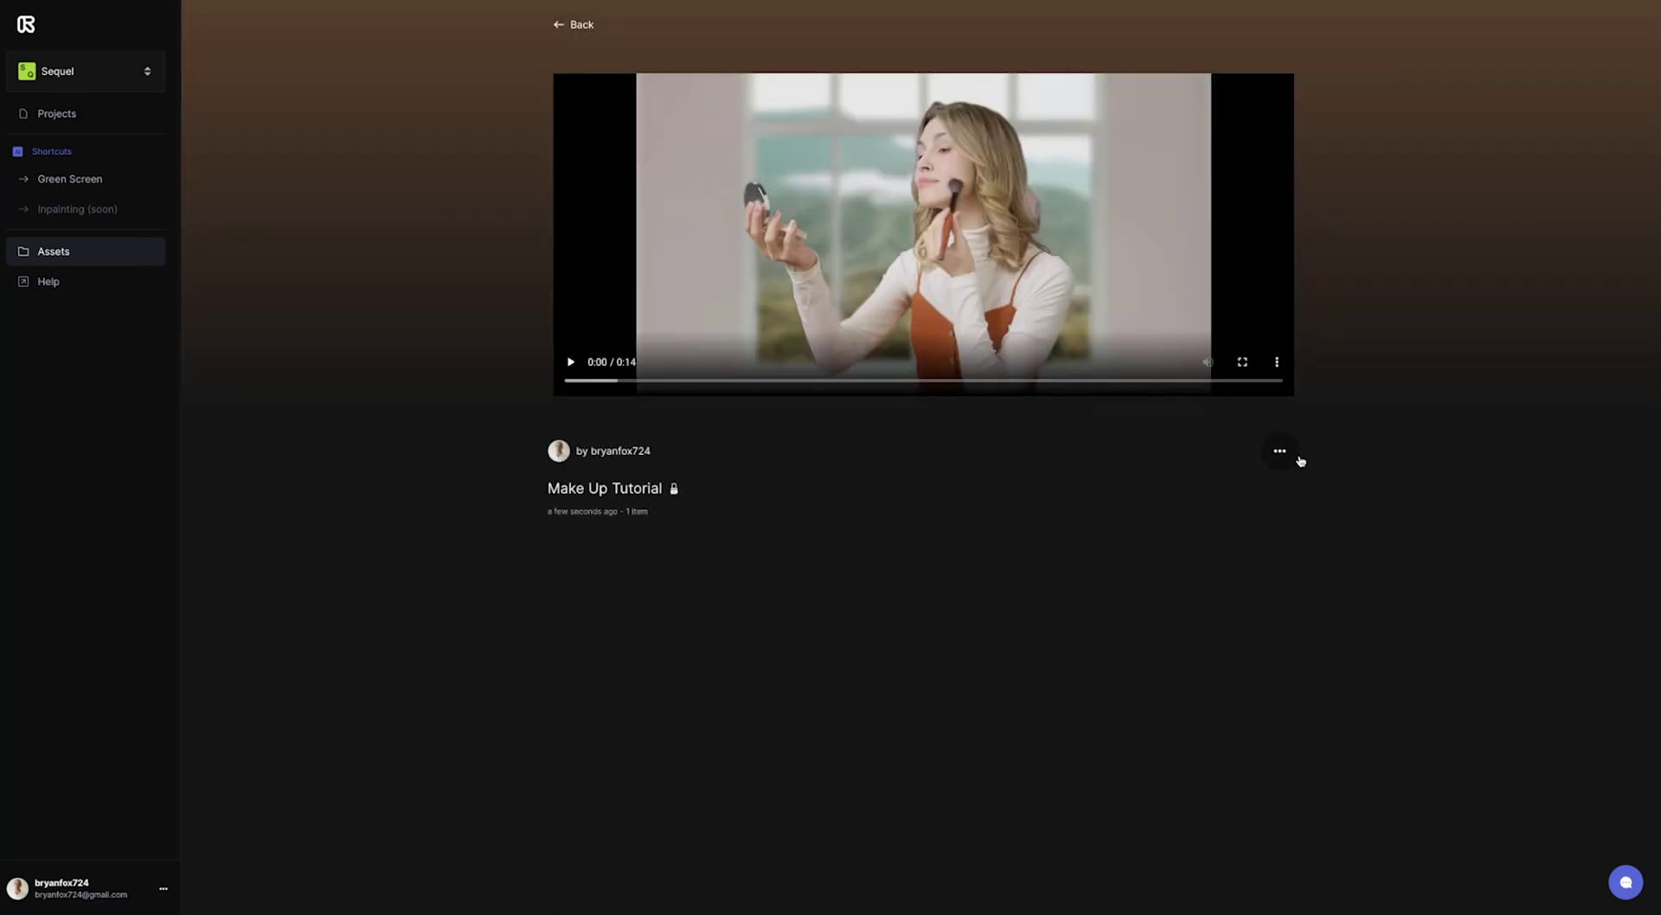
left_click(1277, 456)
left_click(1181, 537)
Step: Copy the Make Up Tutorial video's shareable link and return to the Projects list
left_click(1279, 456)
left_click(1211, 563)
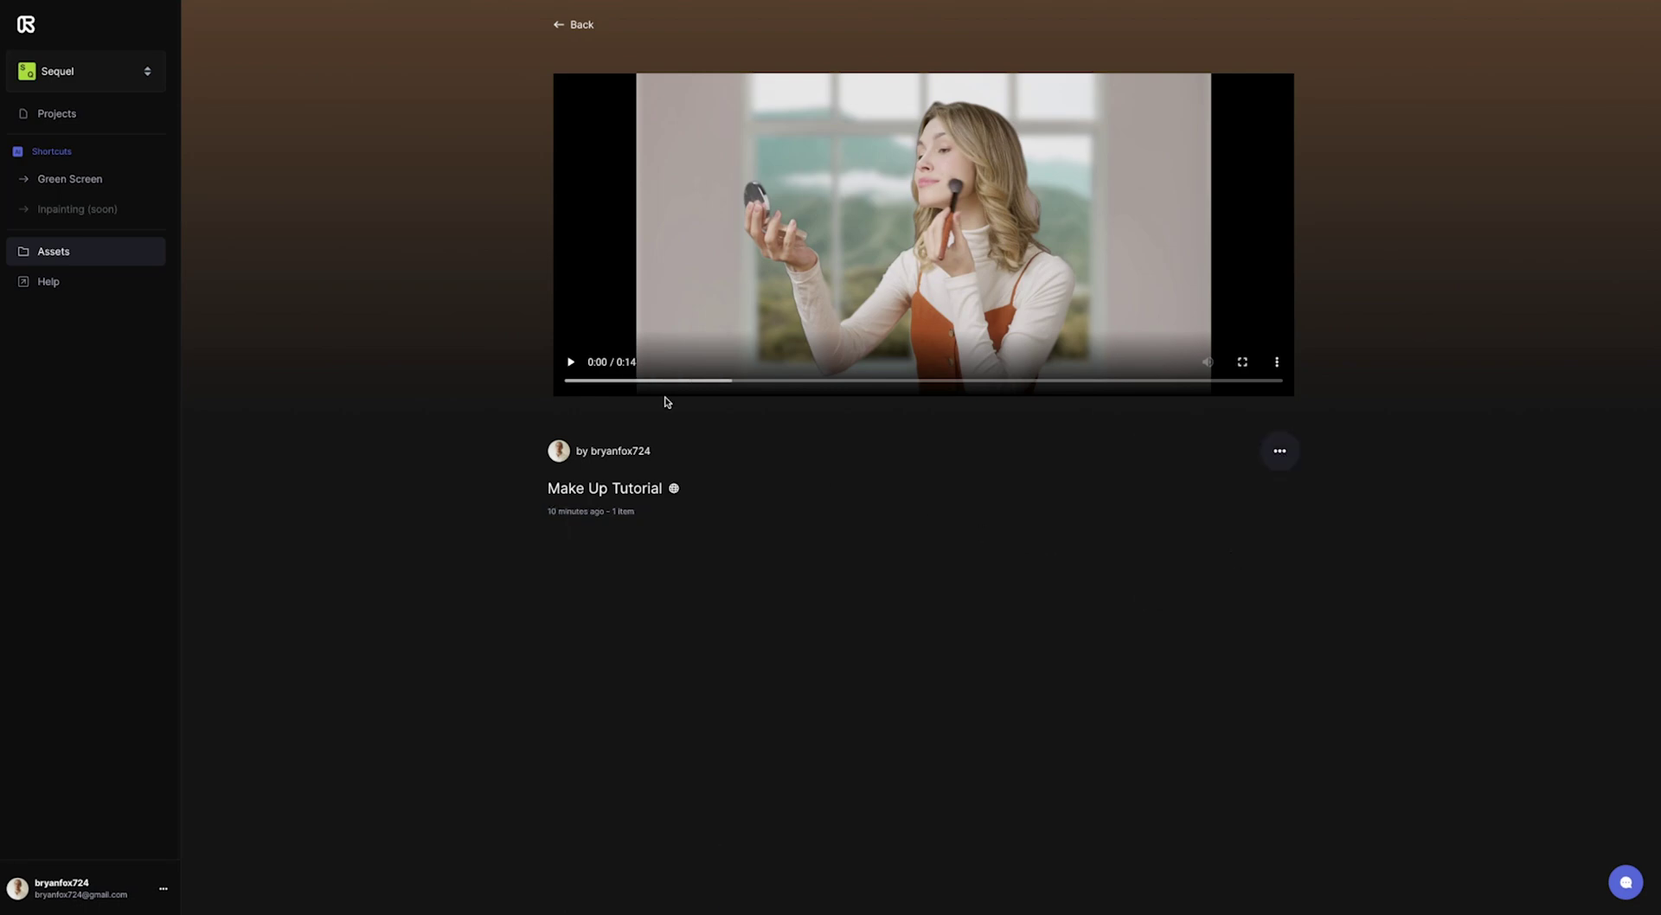
left_click(105, 119)
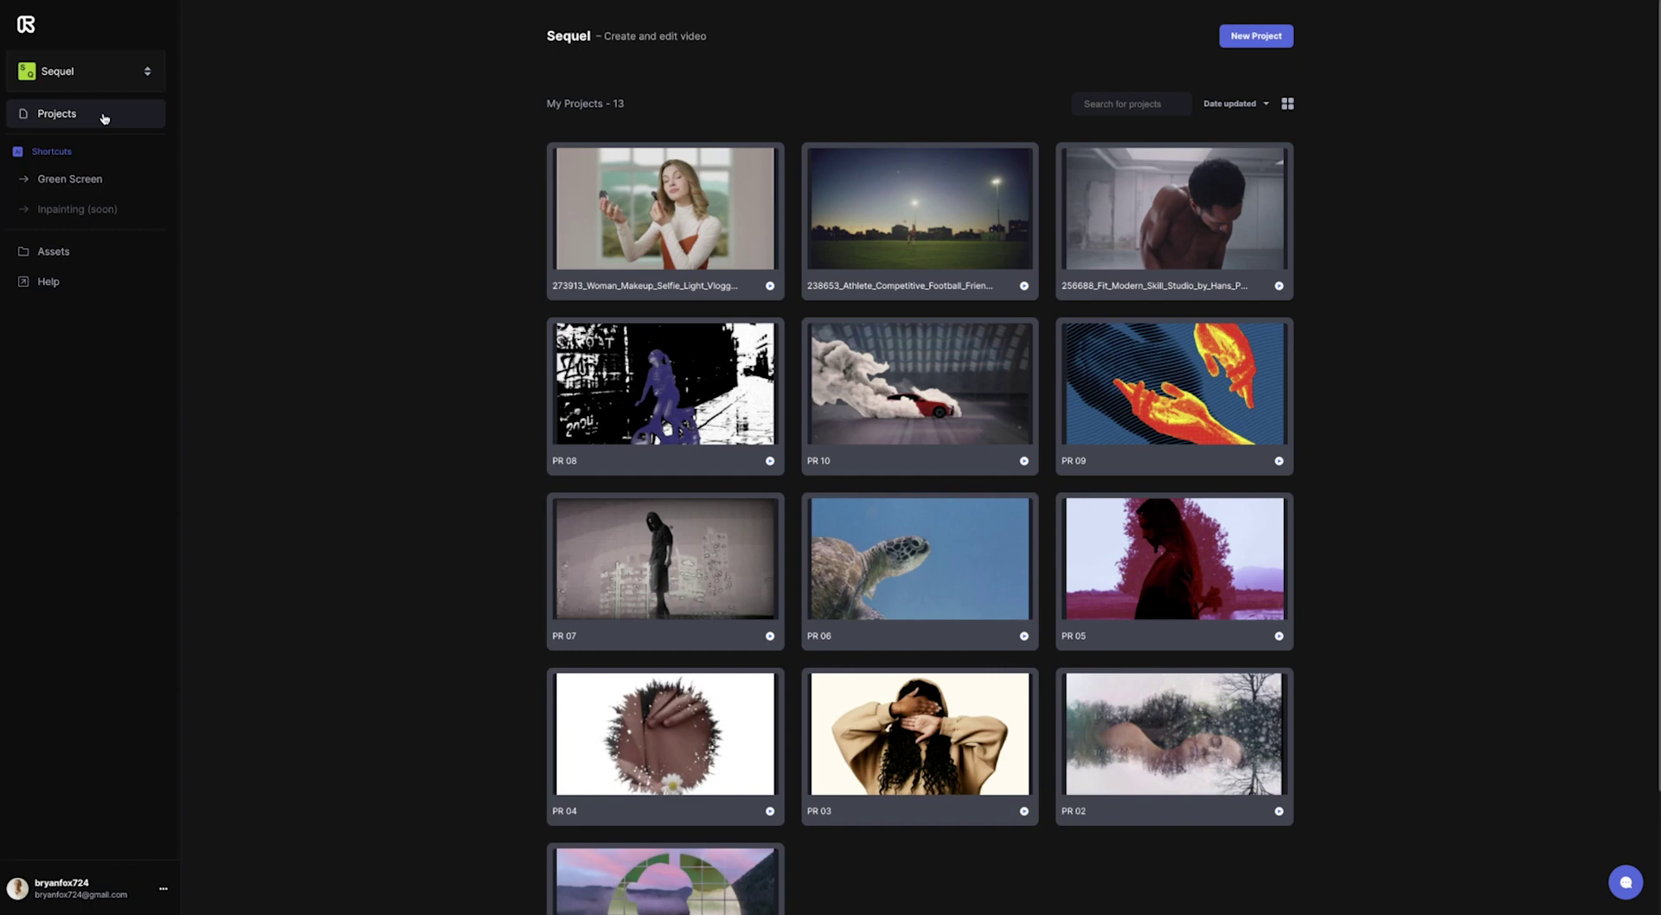